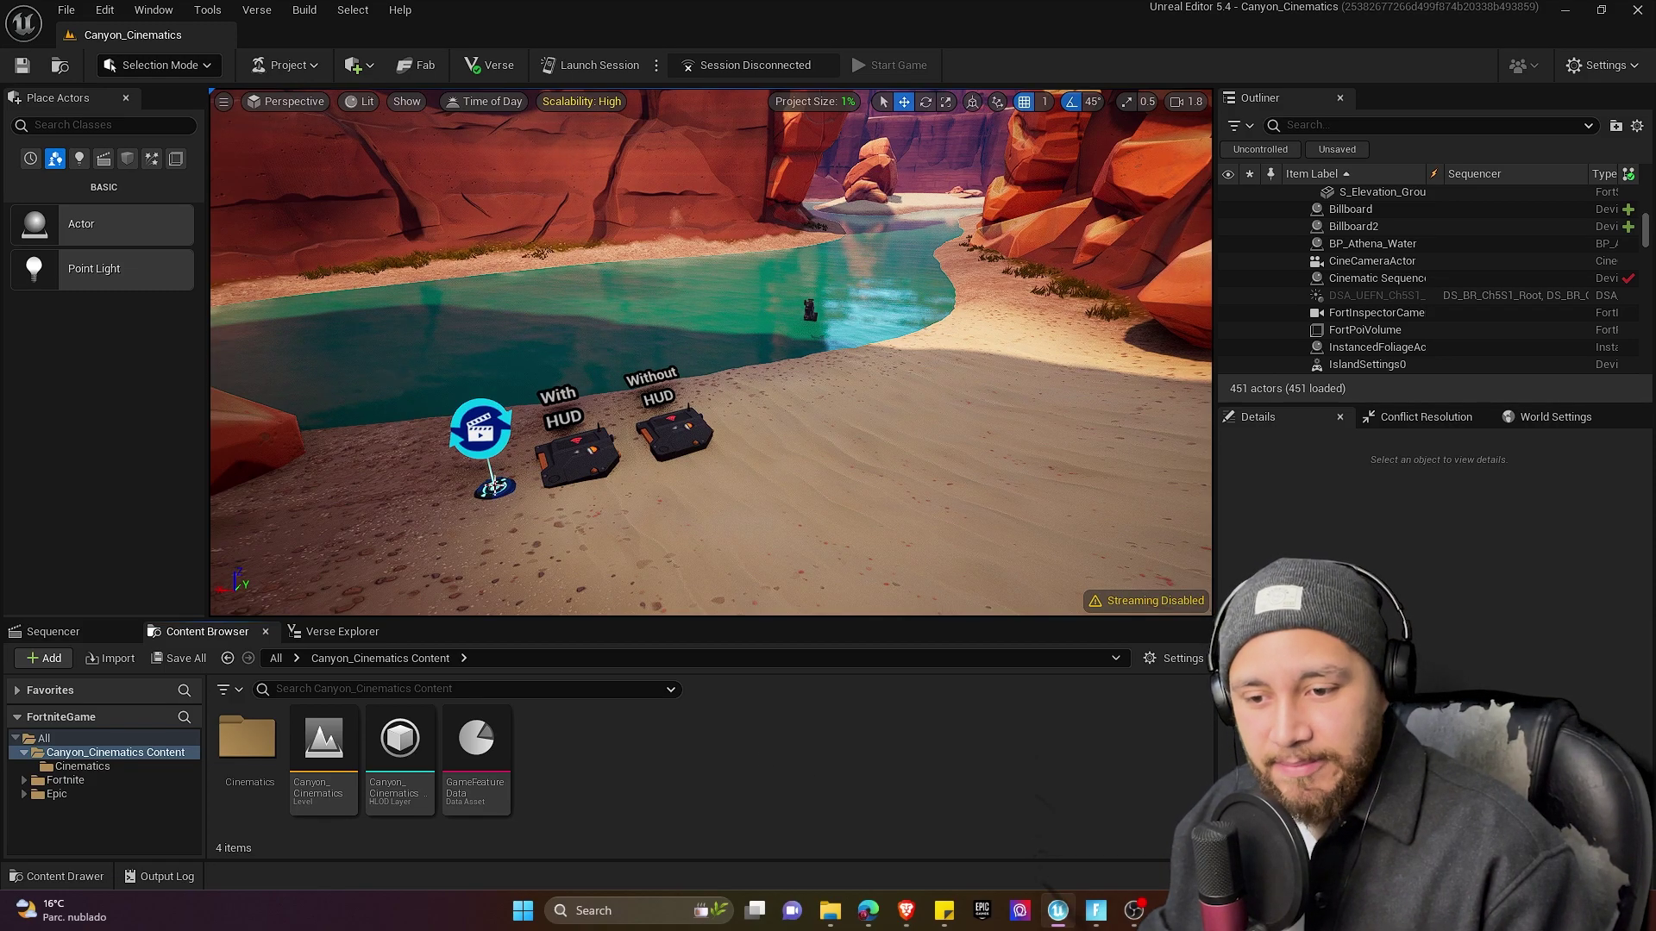
Step: Select the Cinematic Sequence Device and open its LS_River sequence in the Sequencer
{"action": "left_click", "coordinate": [494, 487]}
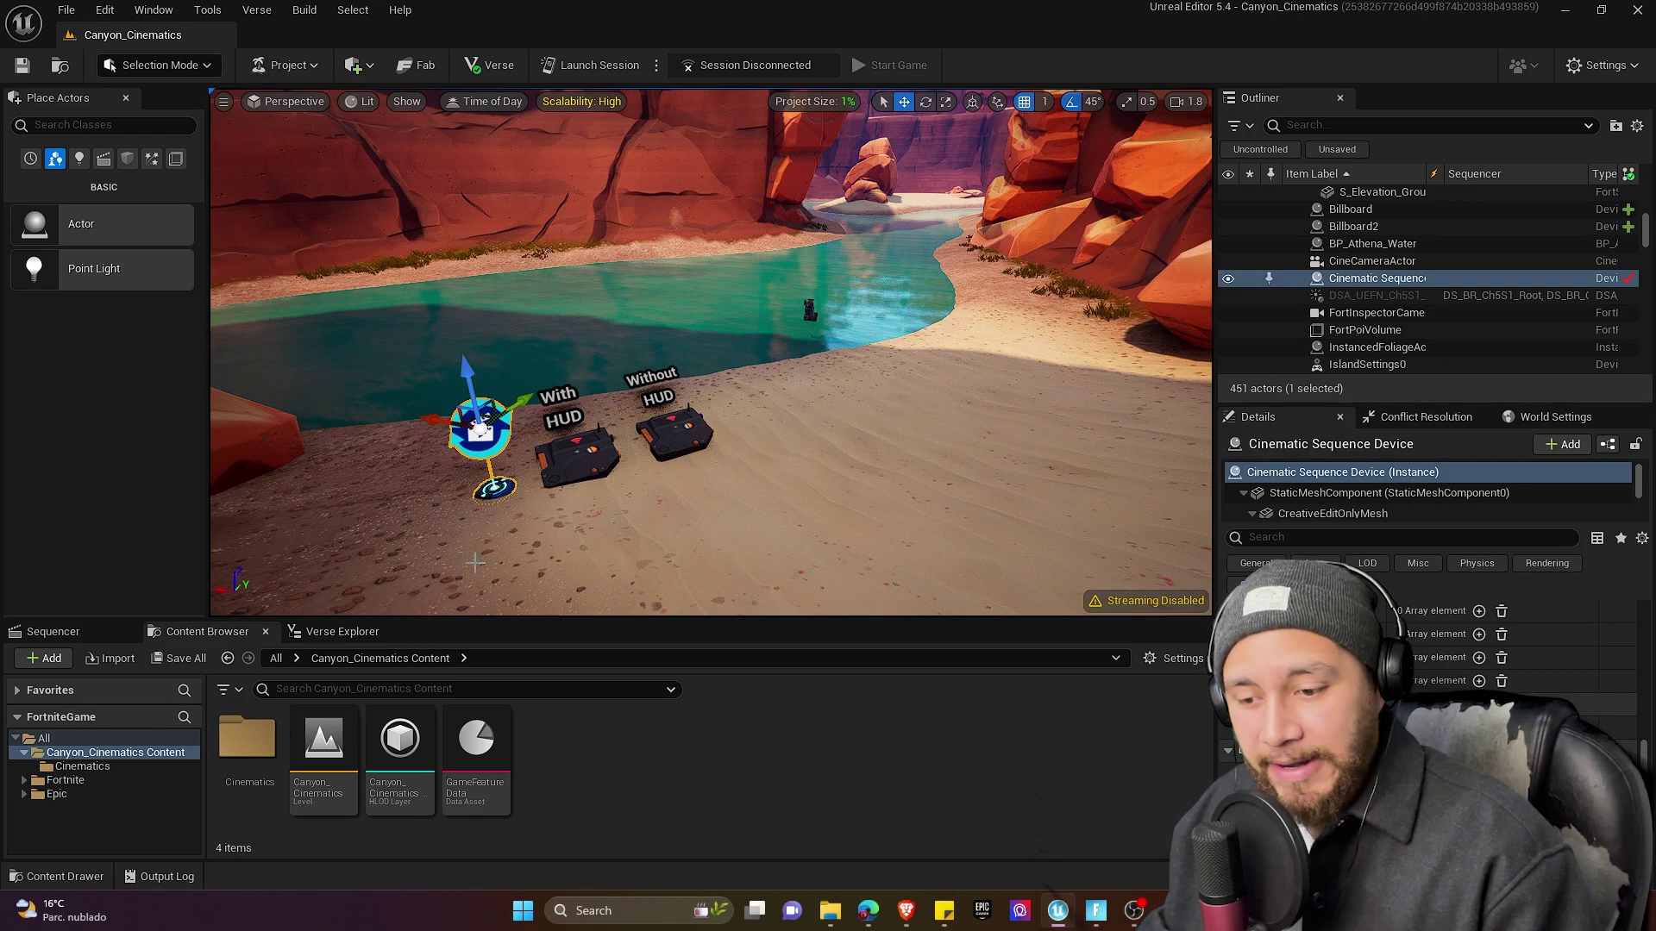
{"action": "double_click", "coordinate": [246, 740]}
{"action": "double_click", "coordinate": [248, 750]}
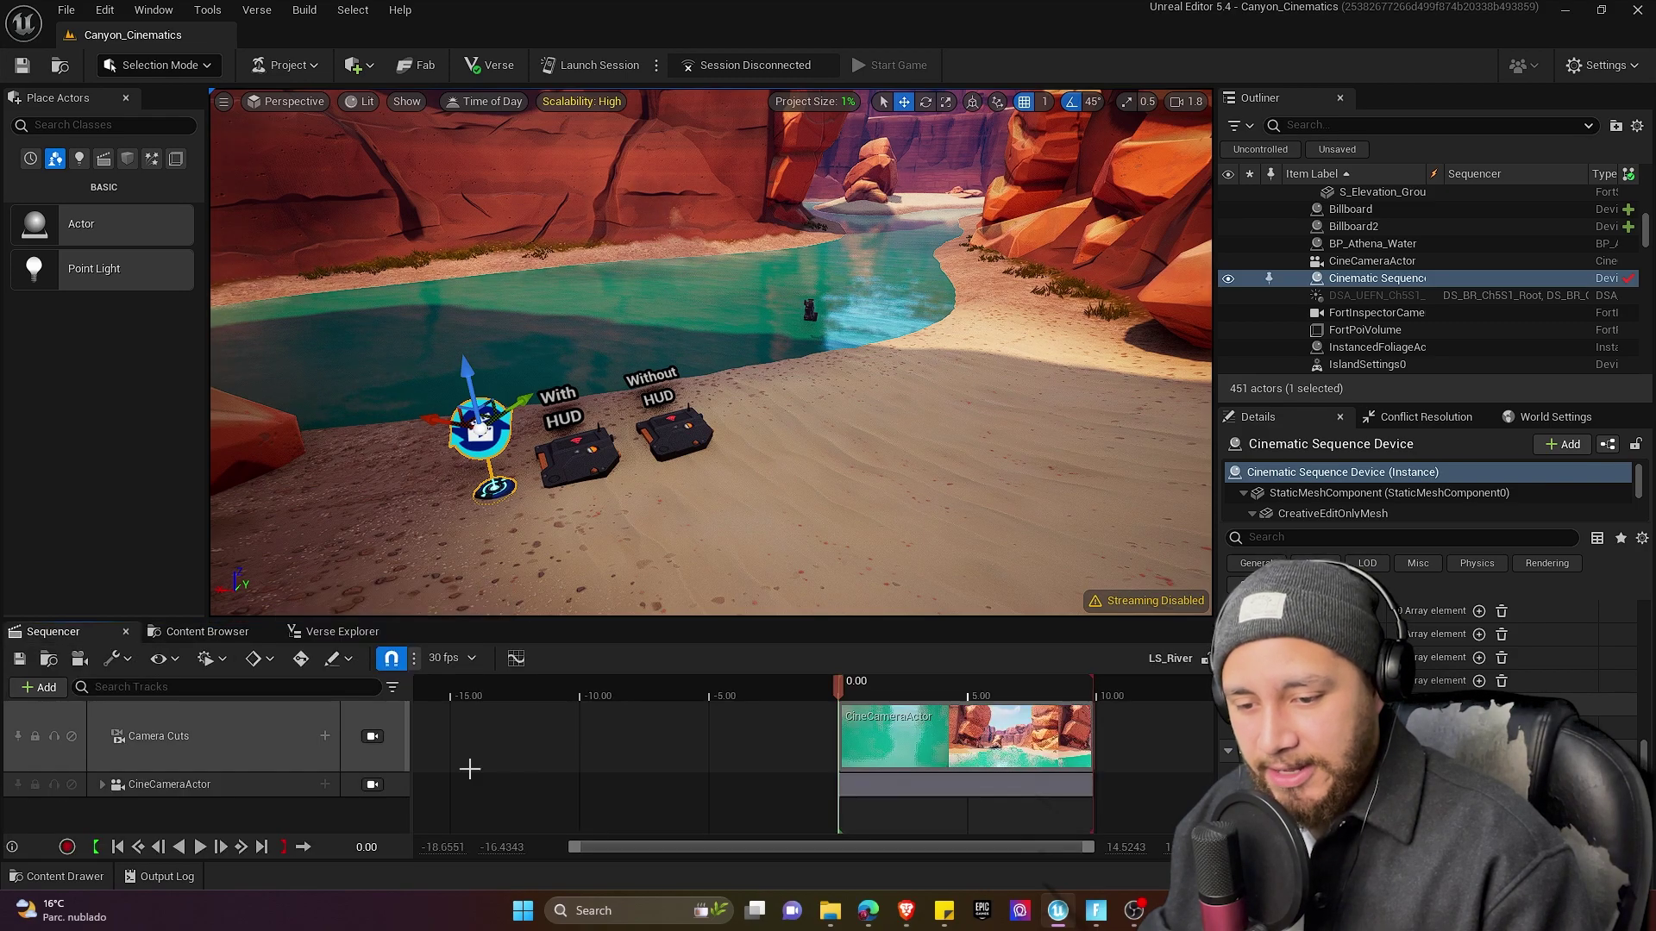
Step: Preview LS_River through the Camera Cuts view, then pause and return to the editor camera
{"action": "left_click", "coordinate": [373, 736]}
{"action": "key", "text": "space"}
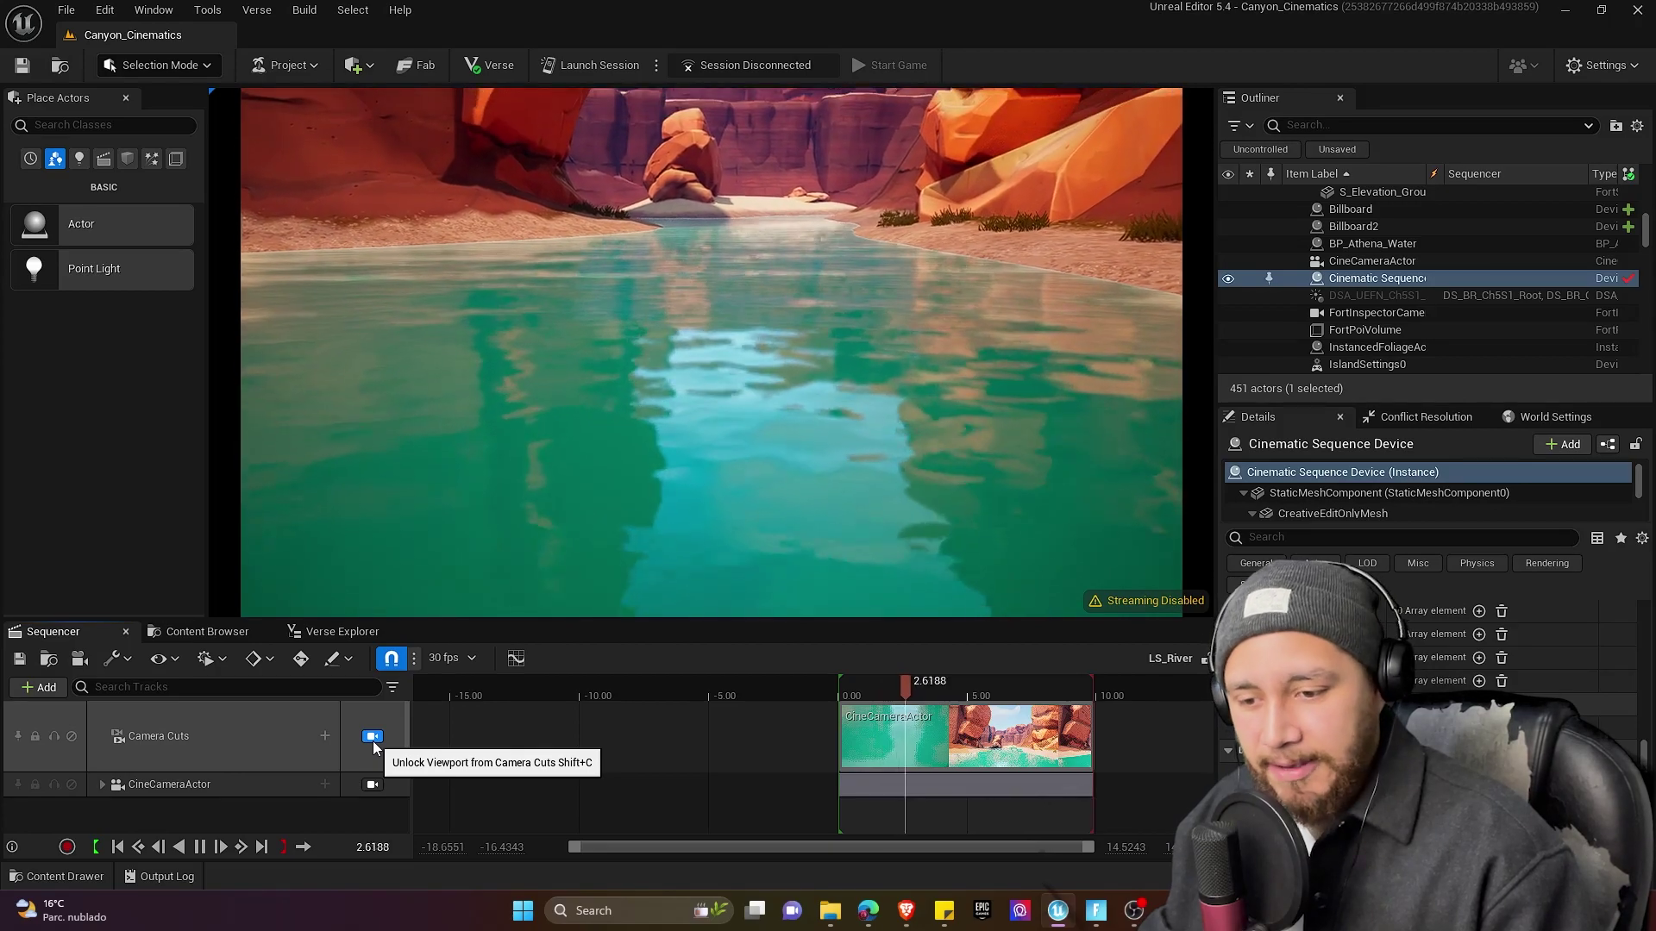
{"action": "left_click", "coordinate": [373, 737]}
{"action": "key", "text": "space"}
{"action": "scroll", "coordinate": [645, 447], "scroll_direction": "up", "scroll_amount": 5}
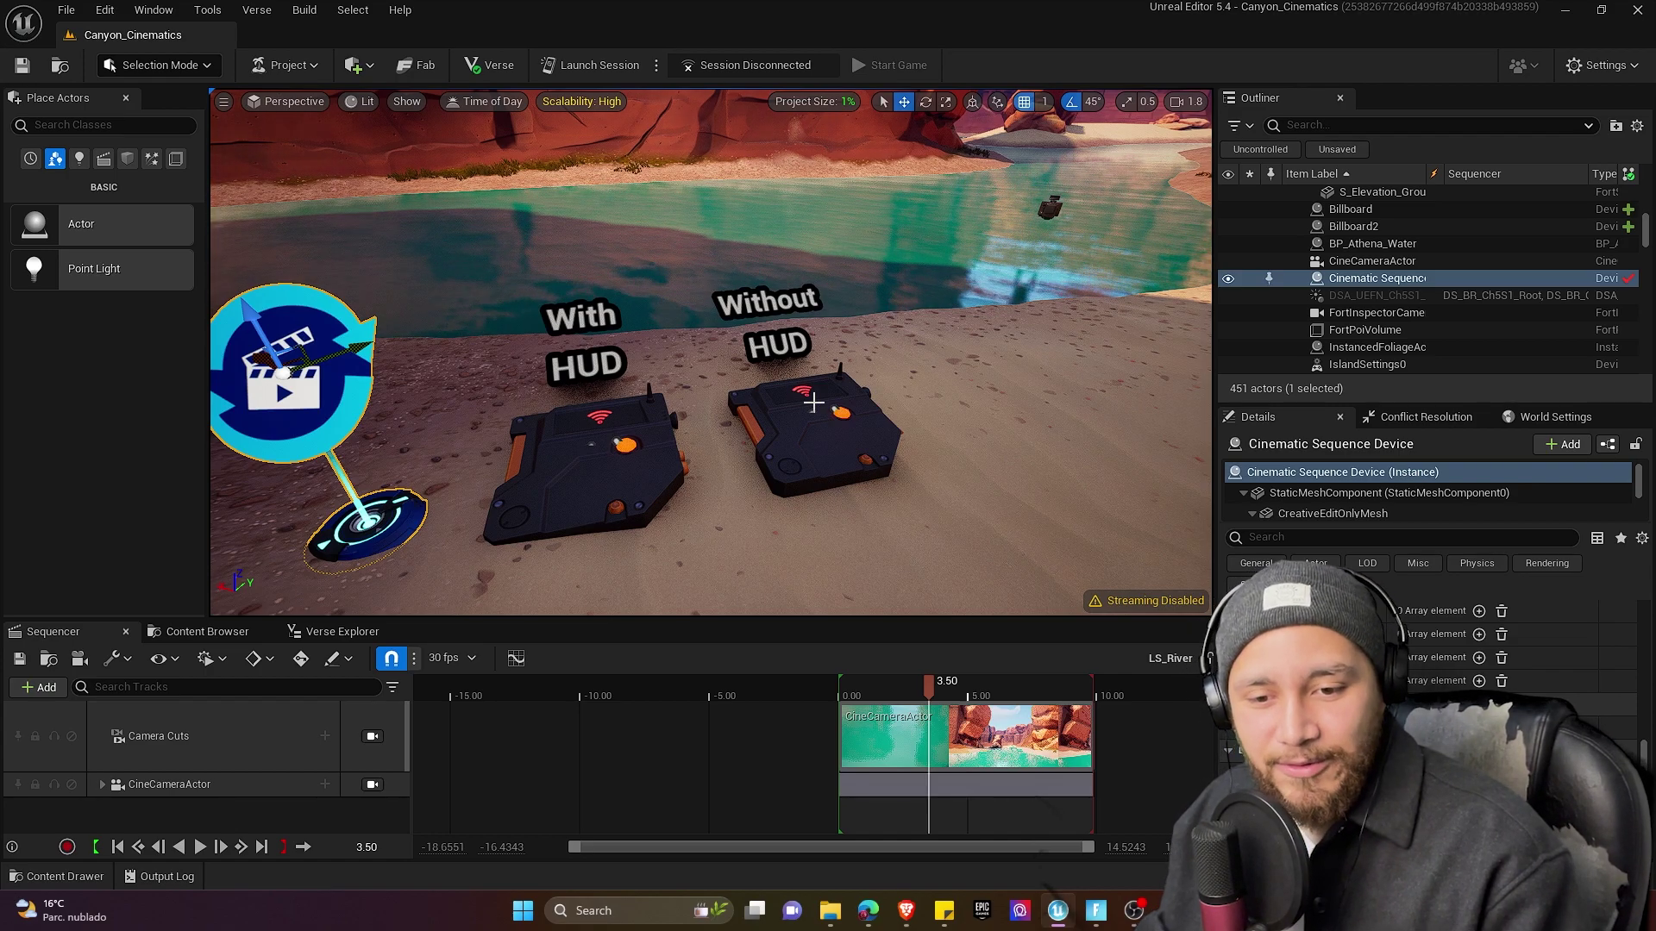
Step: Search the Fortnite content for 'HUD Contro' and drop a HUD Controller onto the nearby sand, framing it
{"action": "scroll", "coordinate": [813, 402], "scroll_direction": "down", "scroll_amount": 5}
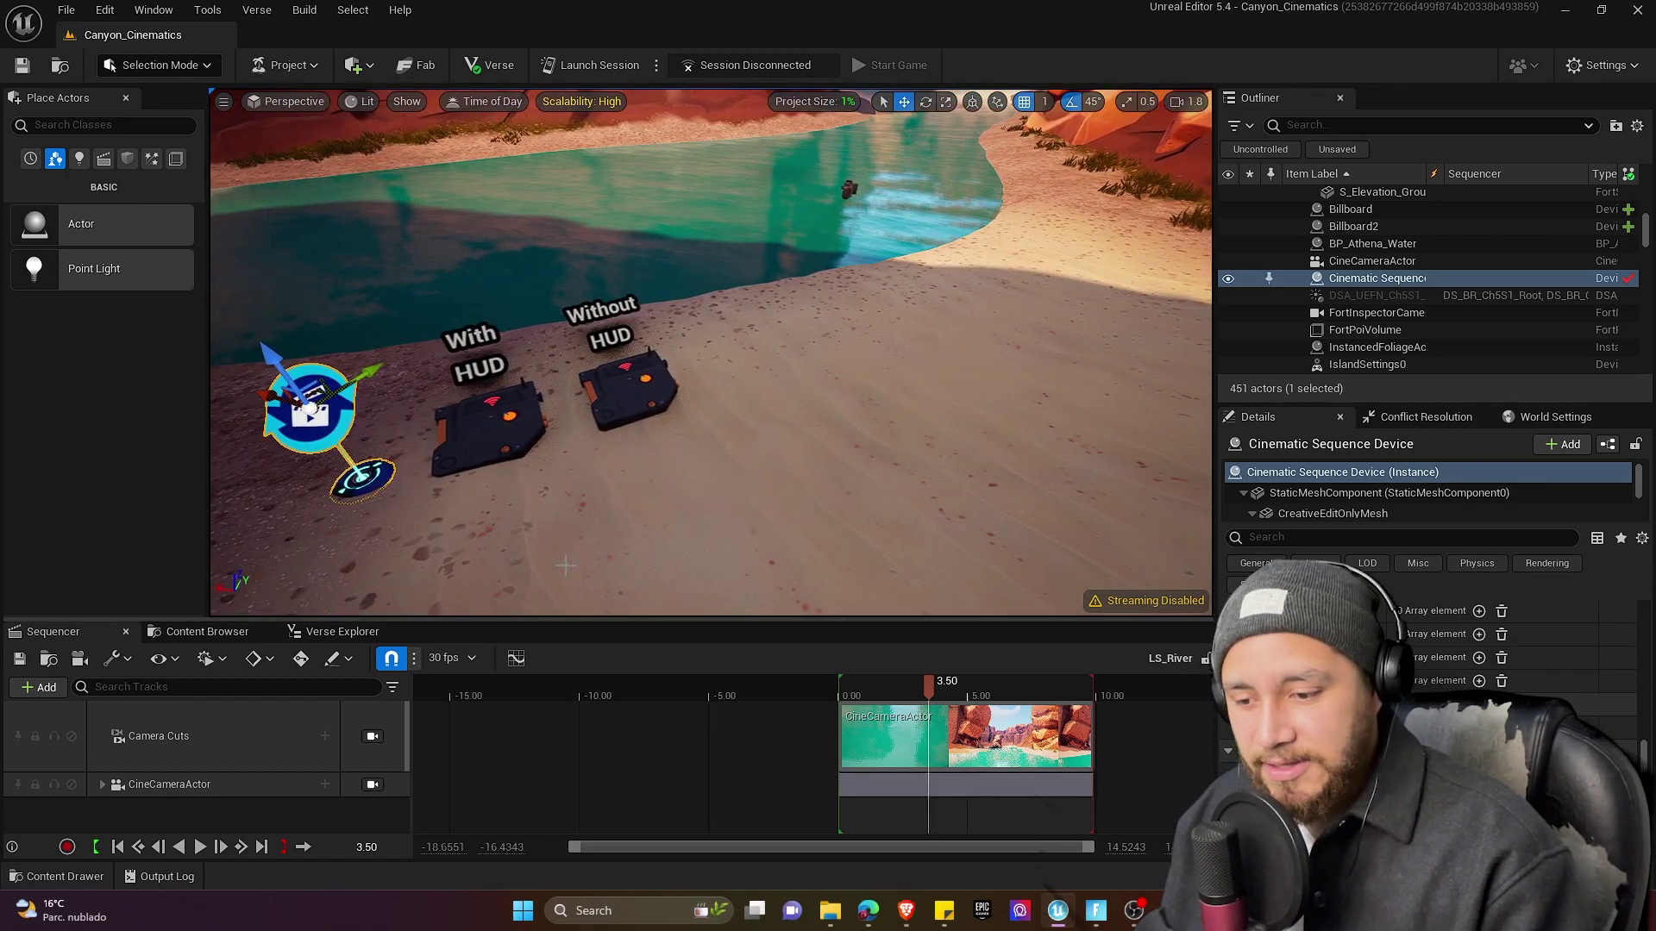
{"action": "left_click", "coordinate": [205, 633]}
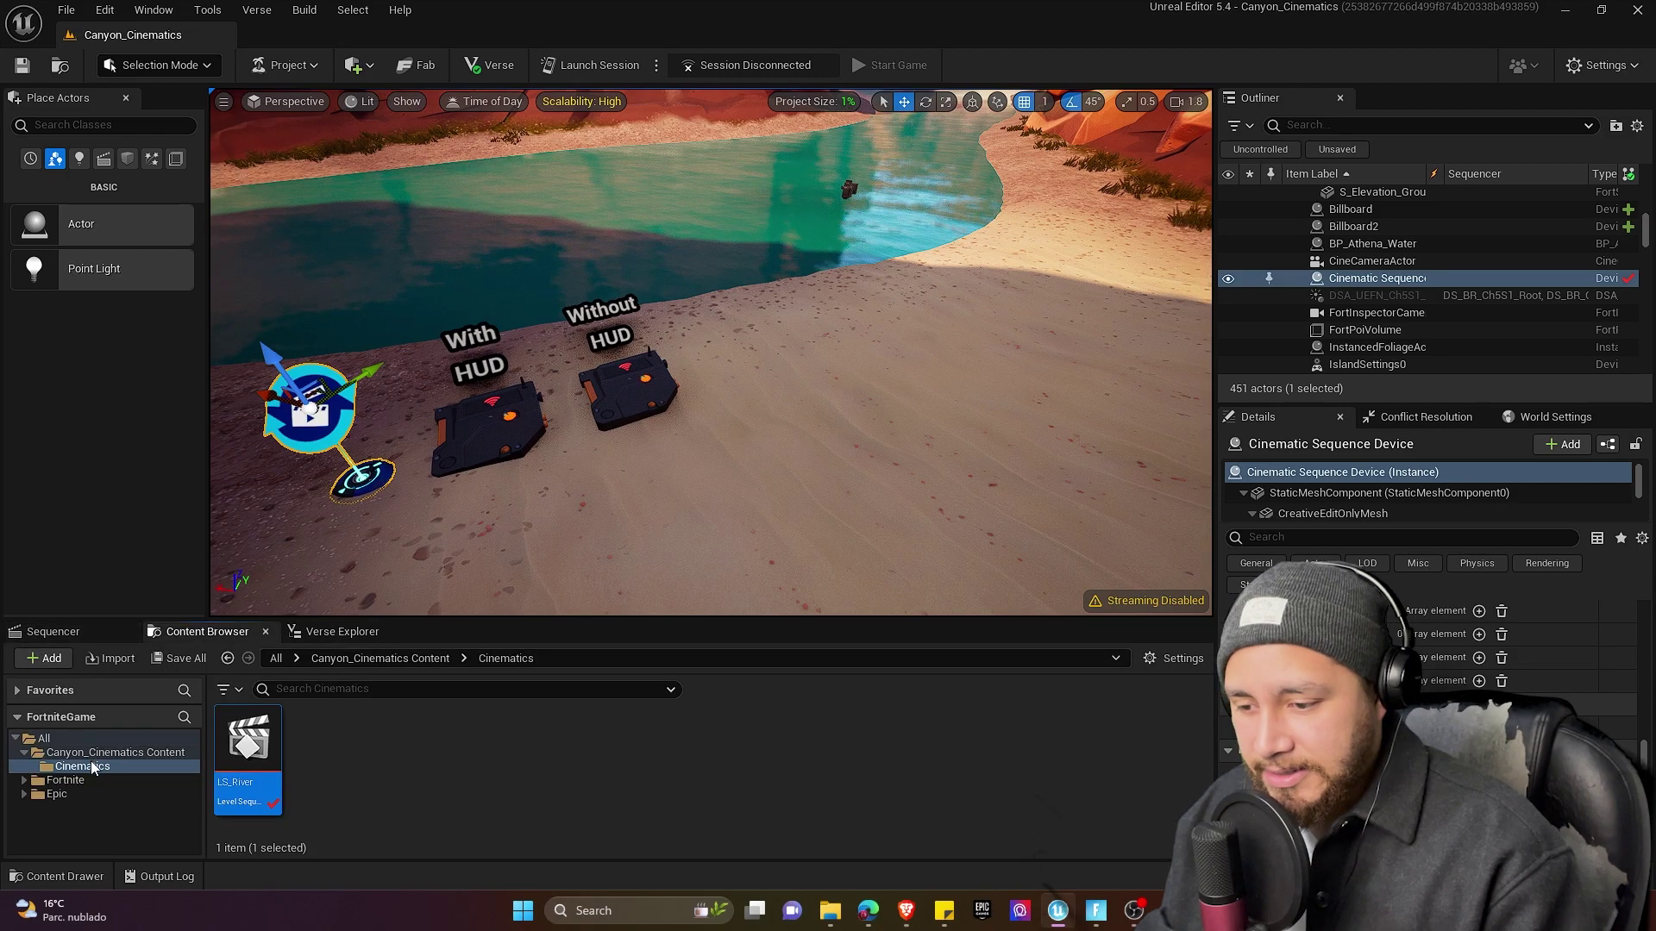
{"action": "left_click", "coordinate": [66, 781]}
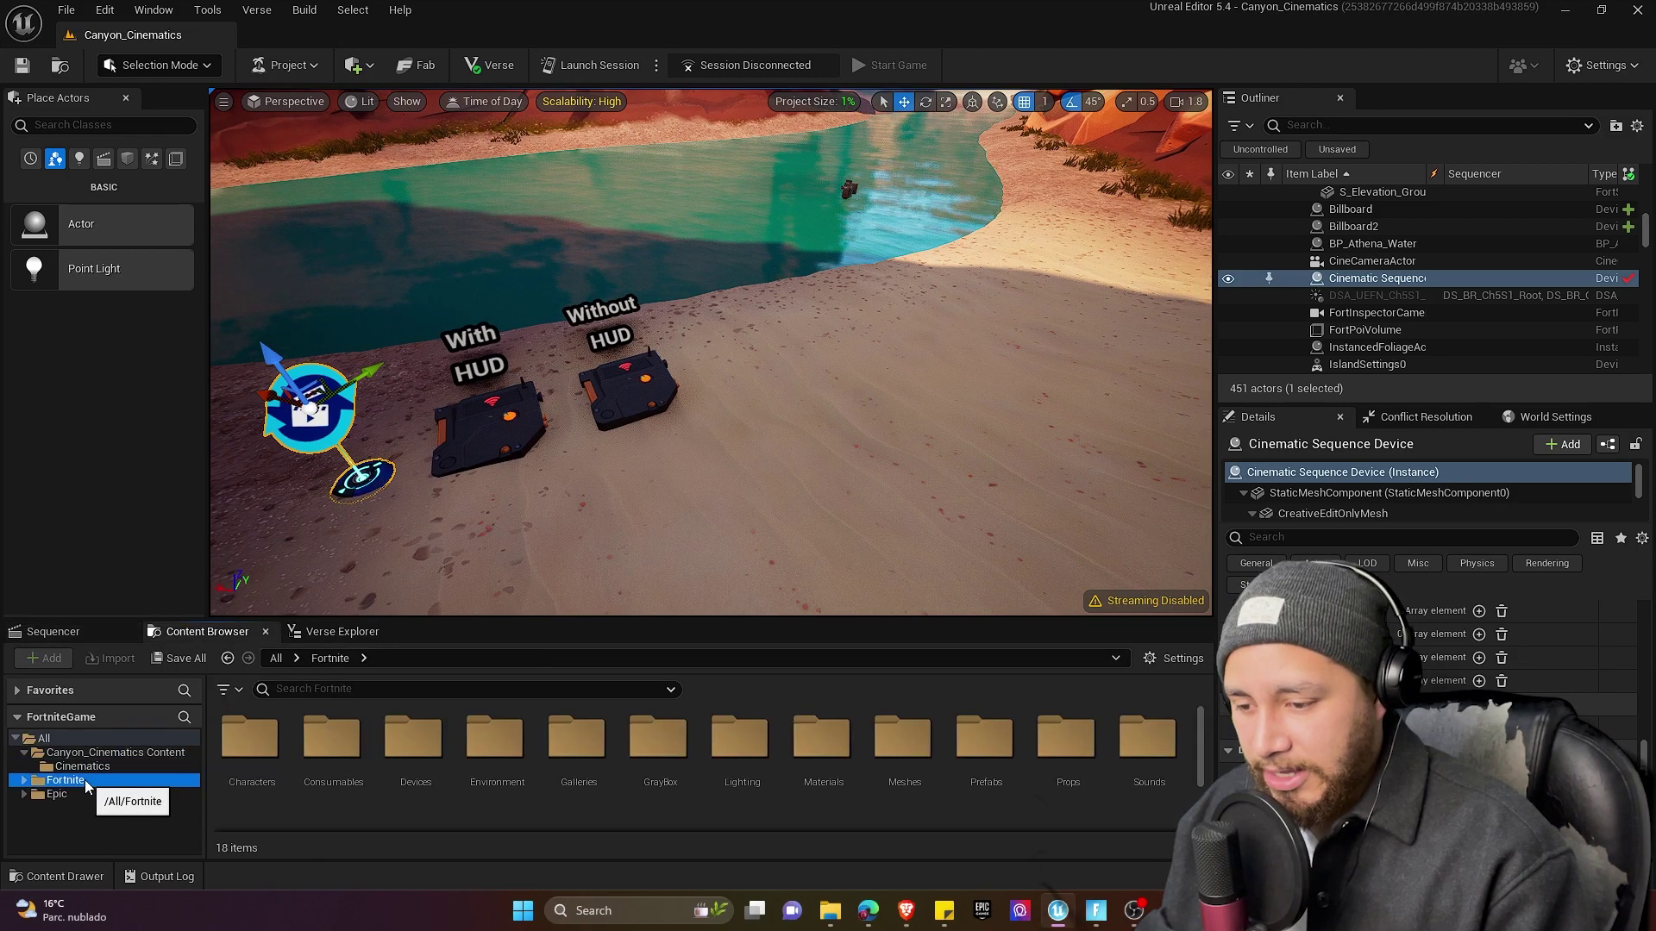
{"action": "left_click", "coordinate": [417, 689]}
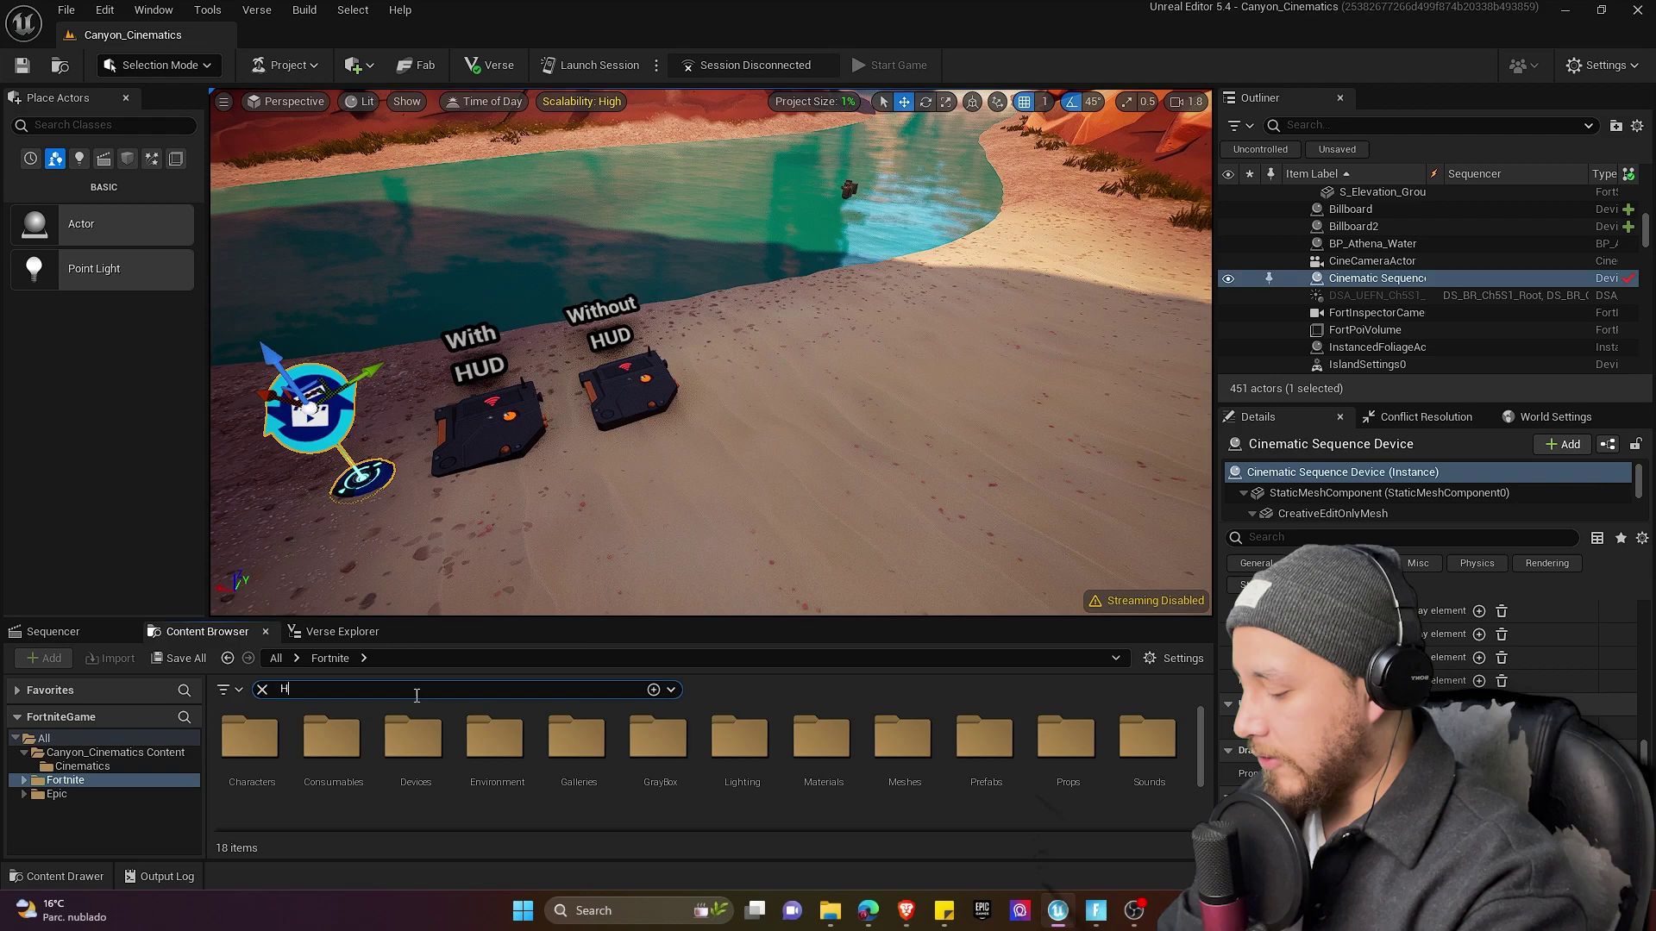
{"action": "type", "text": "HUD Contro"}
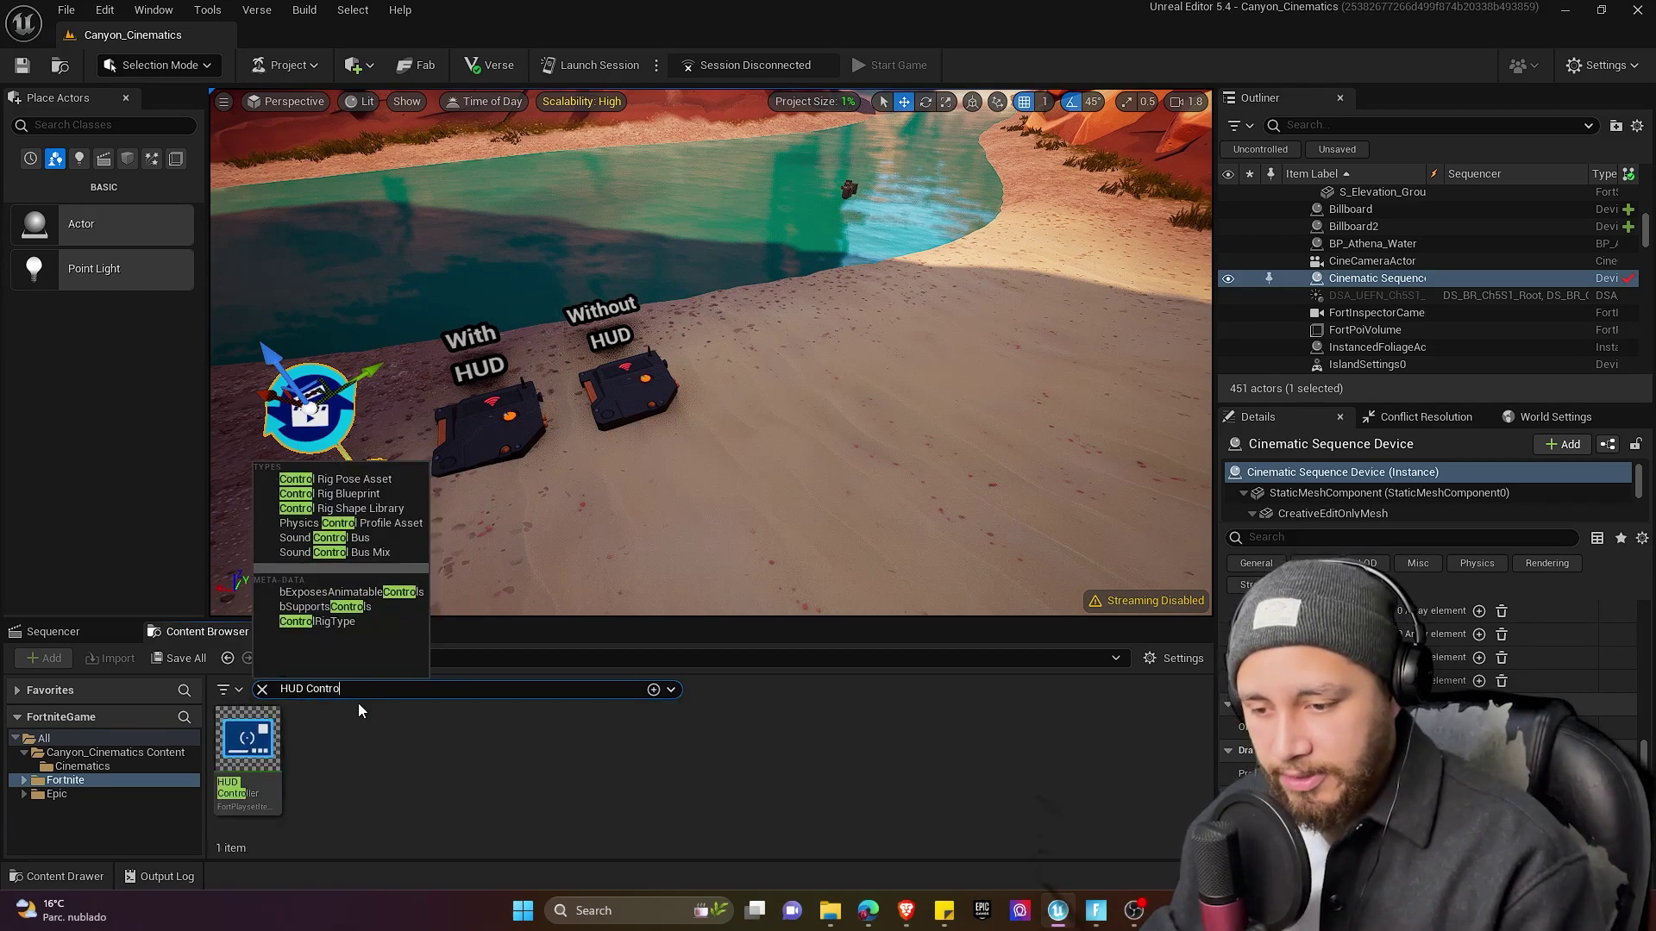
{"action": "left_click_drag", "start_coordinate": [231, 756], "coordinate": [889, 525]}
{"action": "key", "text": "f"}
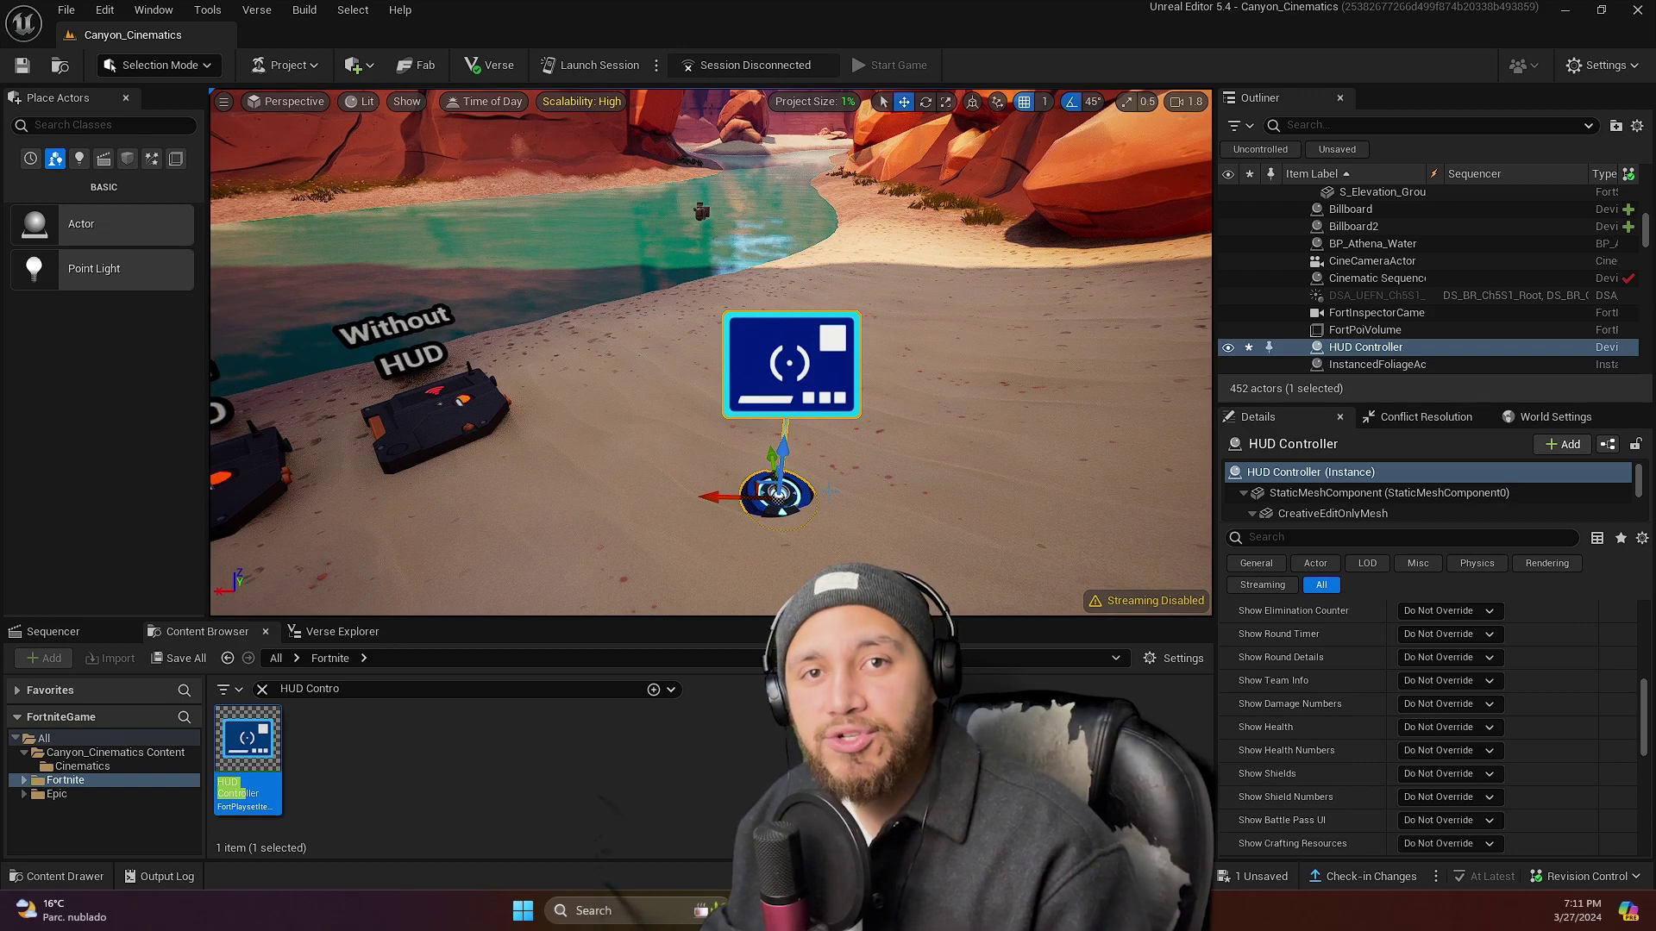
Step: Enlarge the Details panel and scroll through the HUD Controller's User Options and Advanced HUD entries
{"action": "scroll", "coordinate": [1423, 656], "scroll_direction": "up", "scroll_amount": 5}
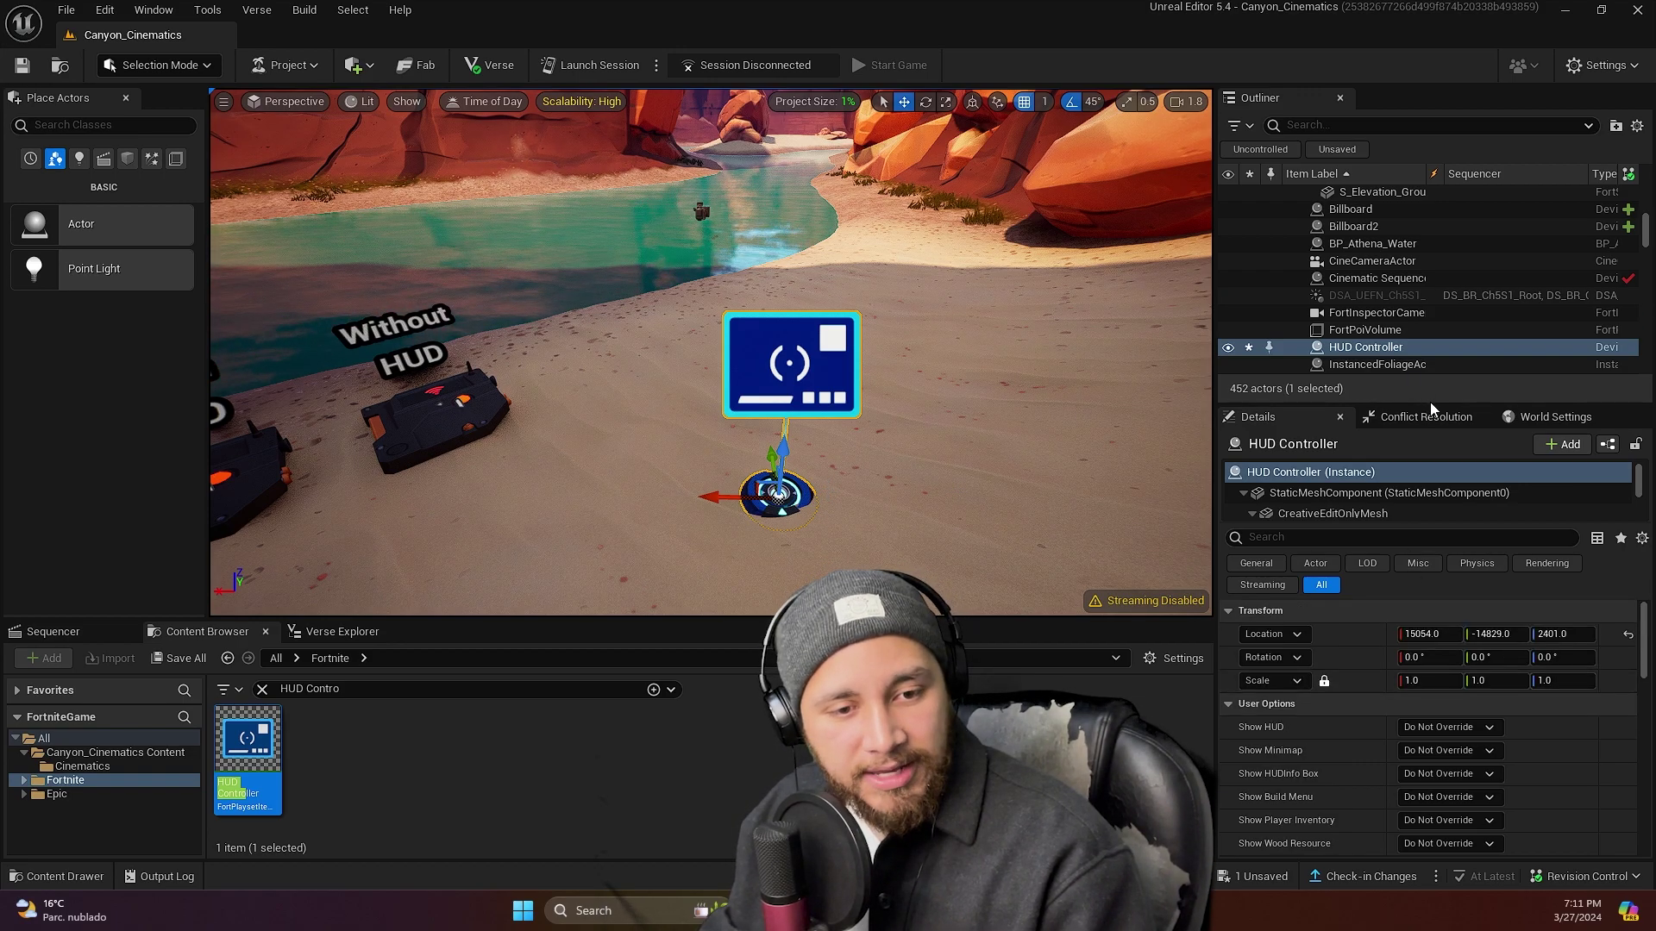
{"action": "left_click_drag", "start_coordinate": [1429, 401], "coordinate": [1432, 301]}
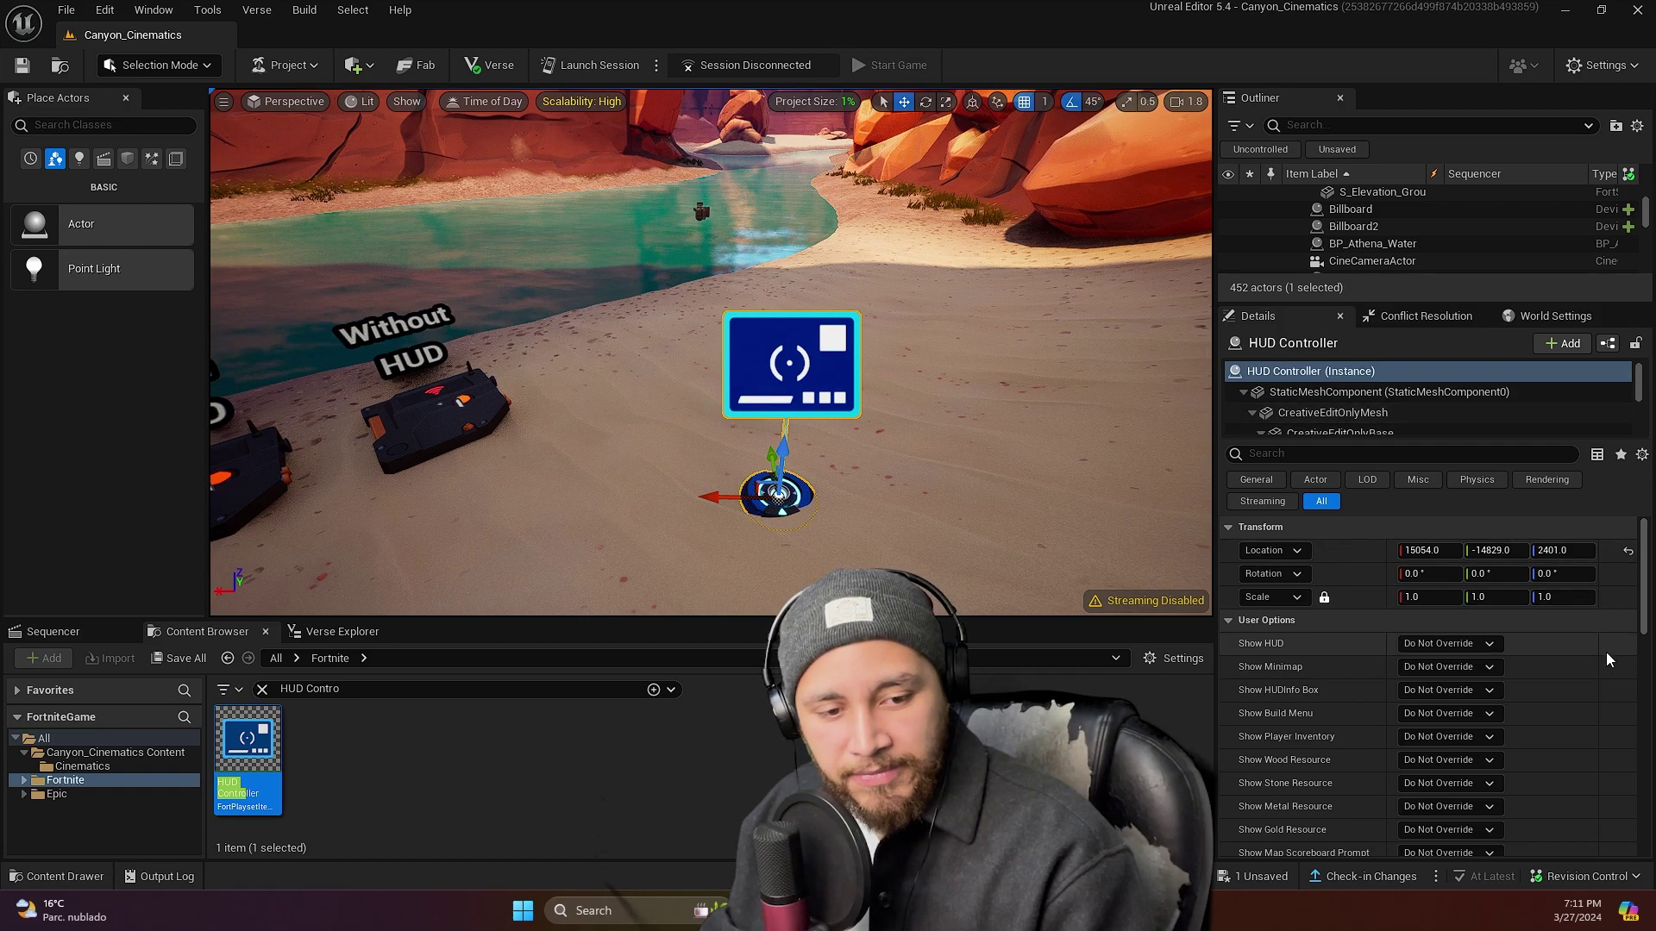
{"action": "scroll", "coordinate": [1606, 652], "scroll_direction": "down", "scroll_amount": 1}
{"action": "scroll", "coordinate": [1576, 671], "scroll_direction": "down", "scroll_amount": 2}
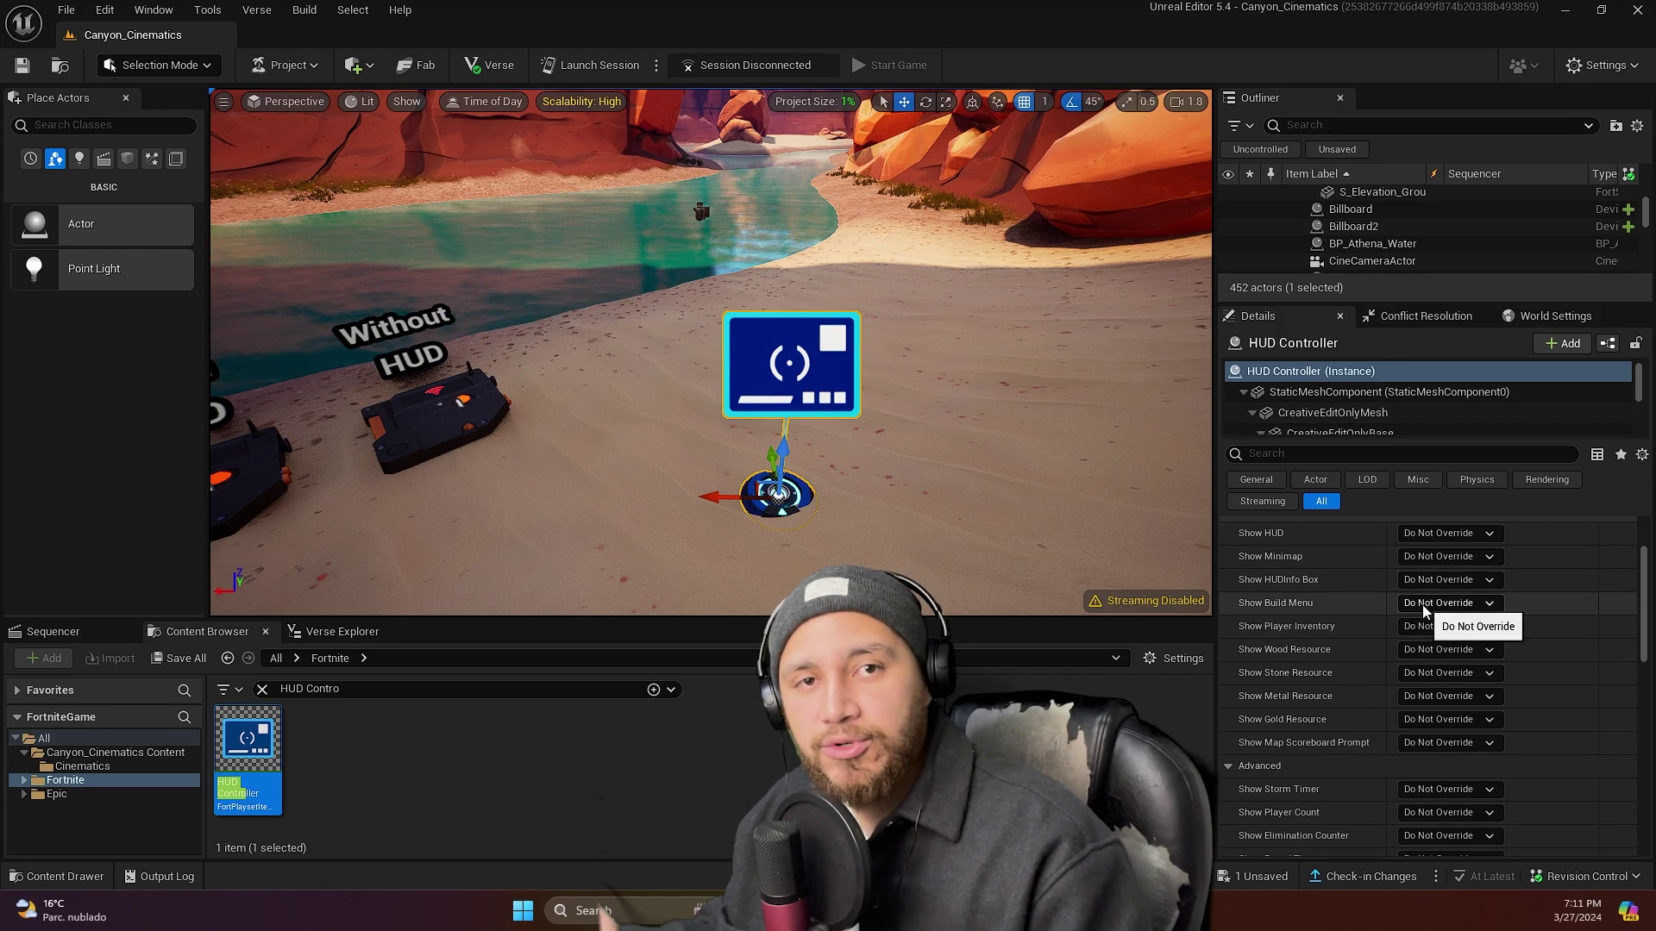
{"action": "scroll", "coordinate": [1357, 607], "scroll_direction": "up", "scroll_amount": 1}
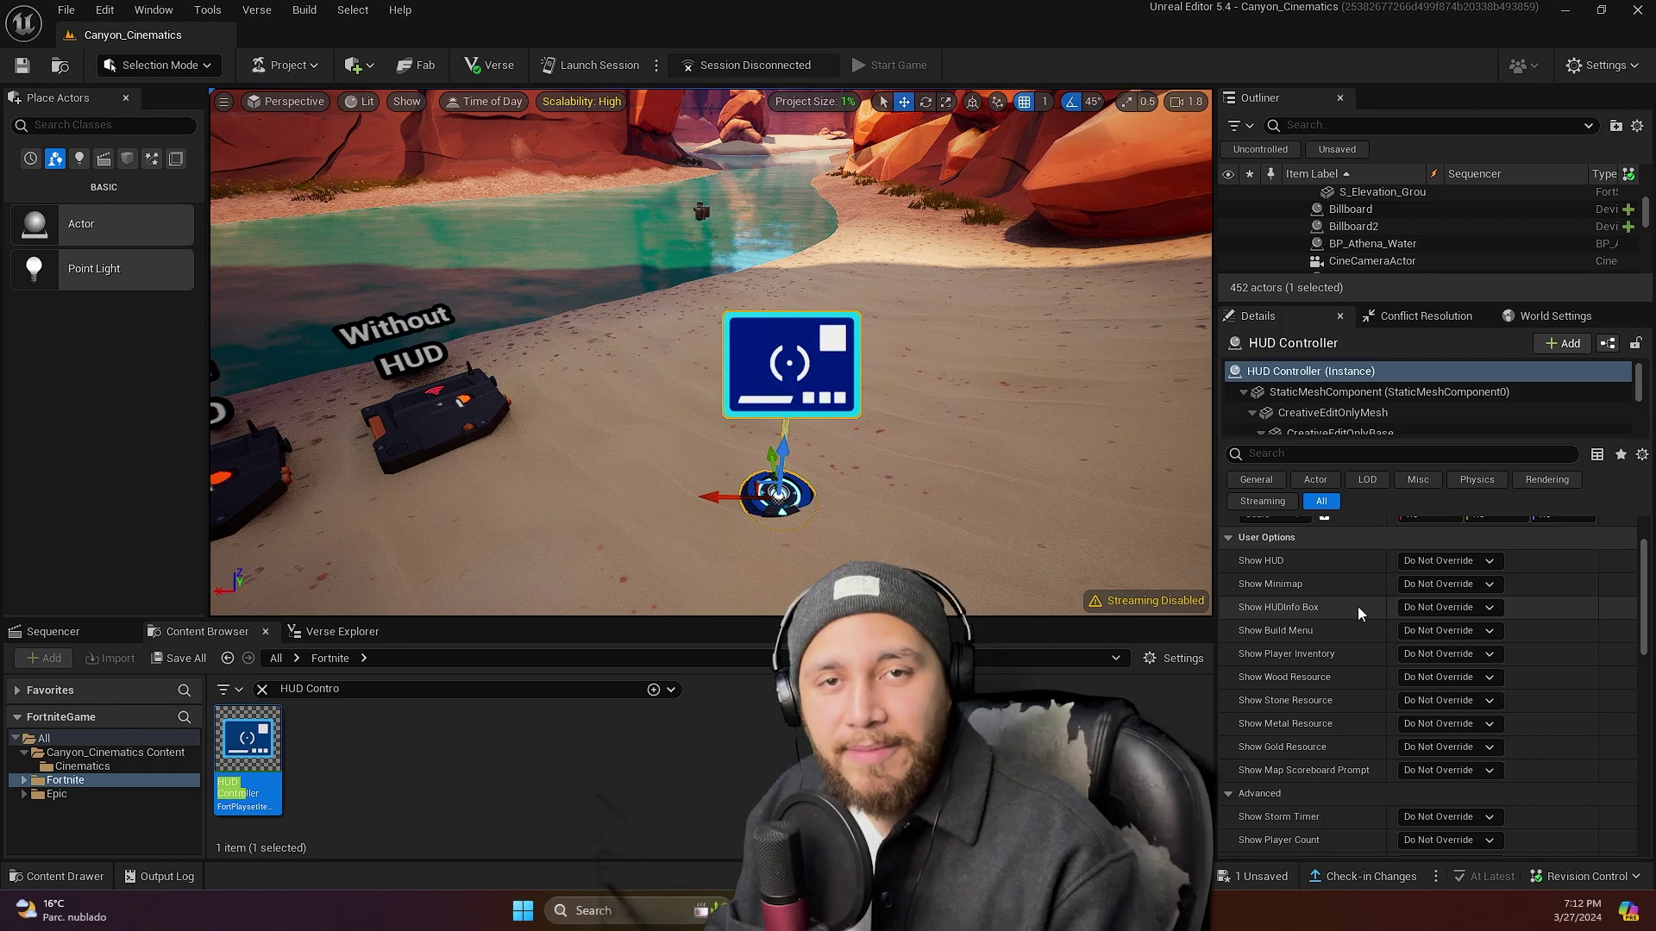
{"action": "scroll", "coordinate": [1357, 607], "scroll_direction": "up", "scroll_amount": 3}
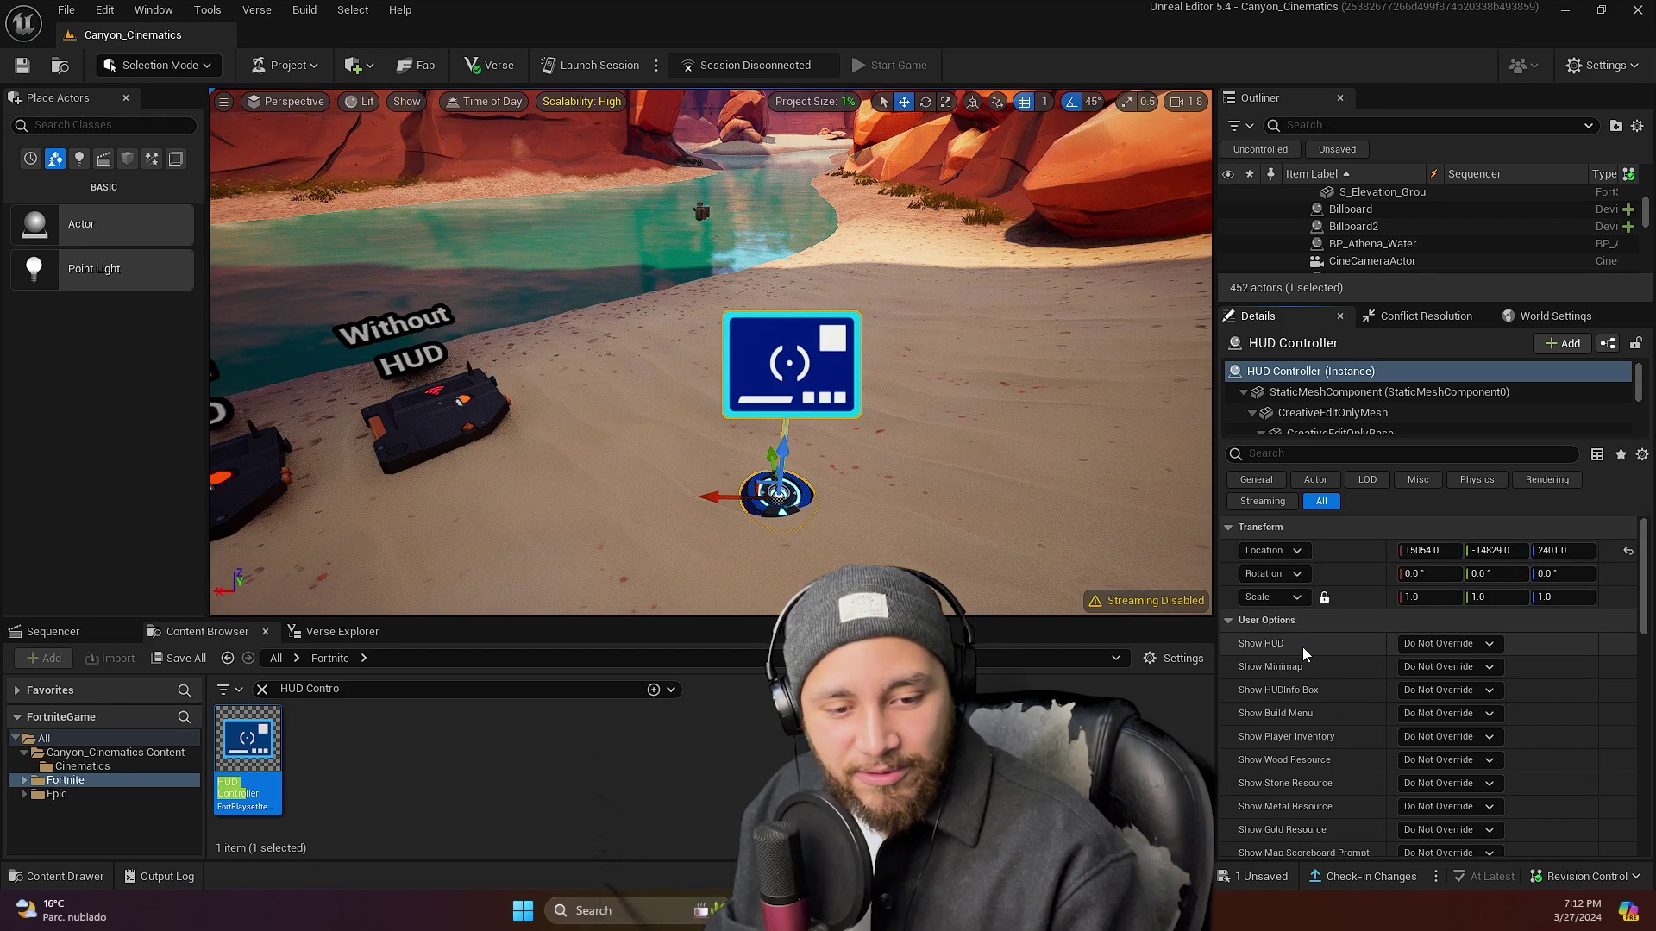
Step: Set the HUD Controller's Show HUD to No and Enabled During Phase to None
{"action": "left_click", "coordinate": [1471, 645]}
{"action": "left_click", "coordinate": [1425, 695]}
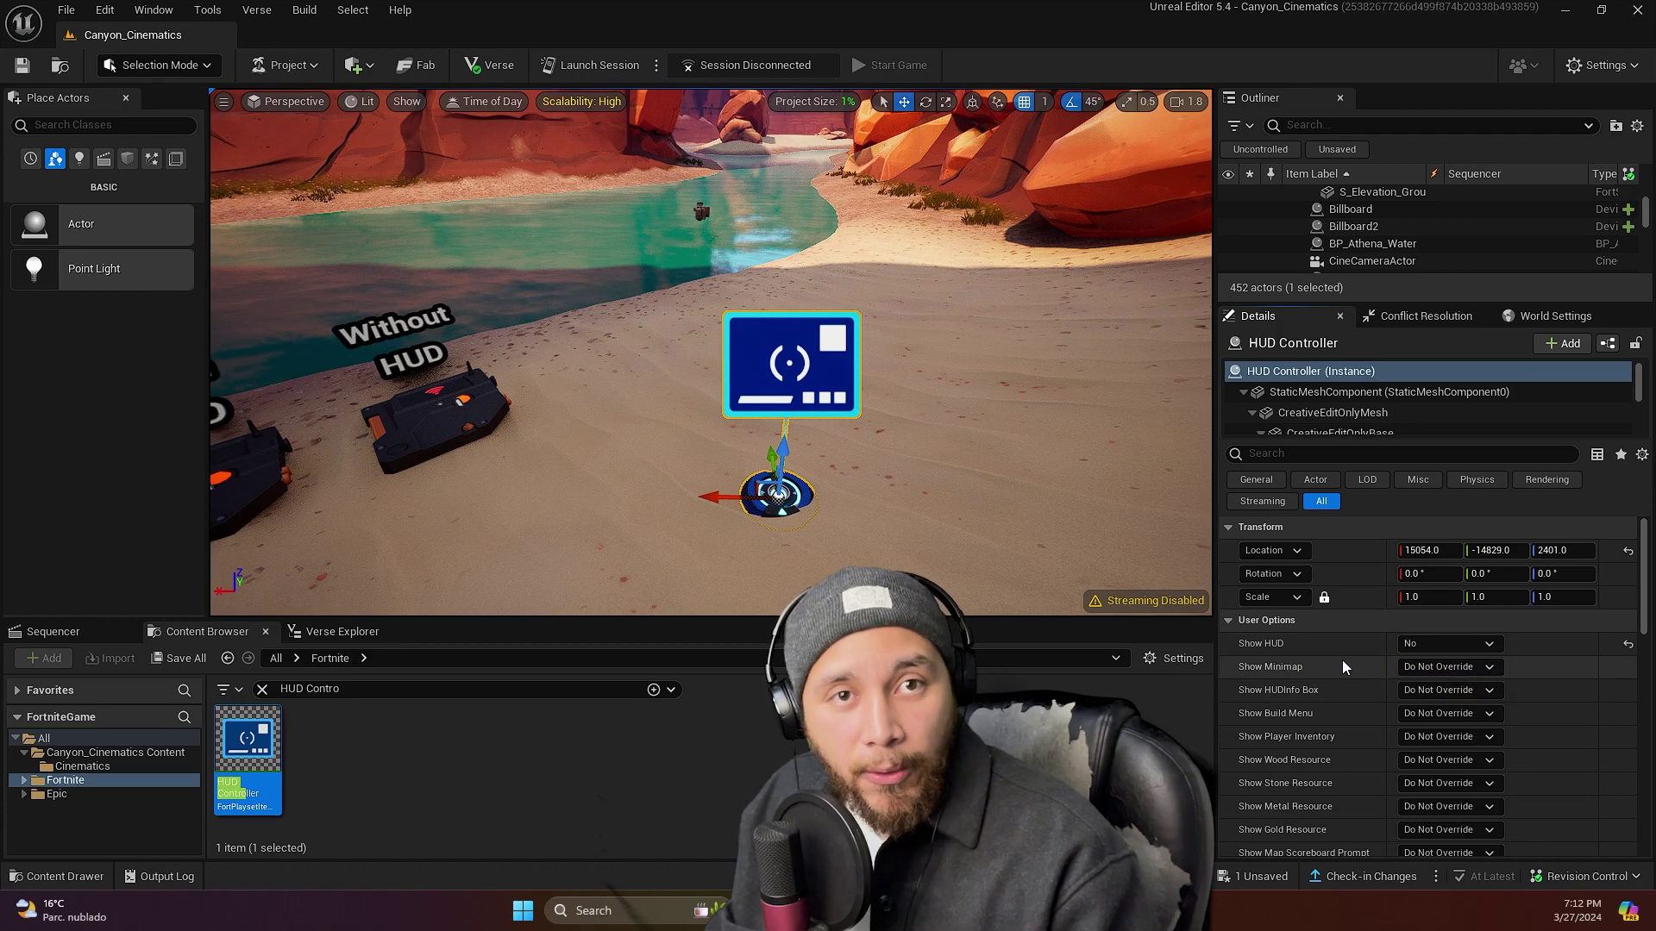
{"action": "scroll", "coordinate": [1583, 623], "scroll_direction": "down", "scroll_amount": 10}
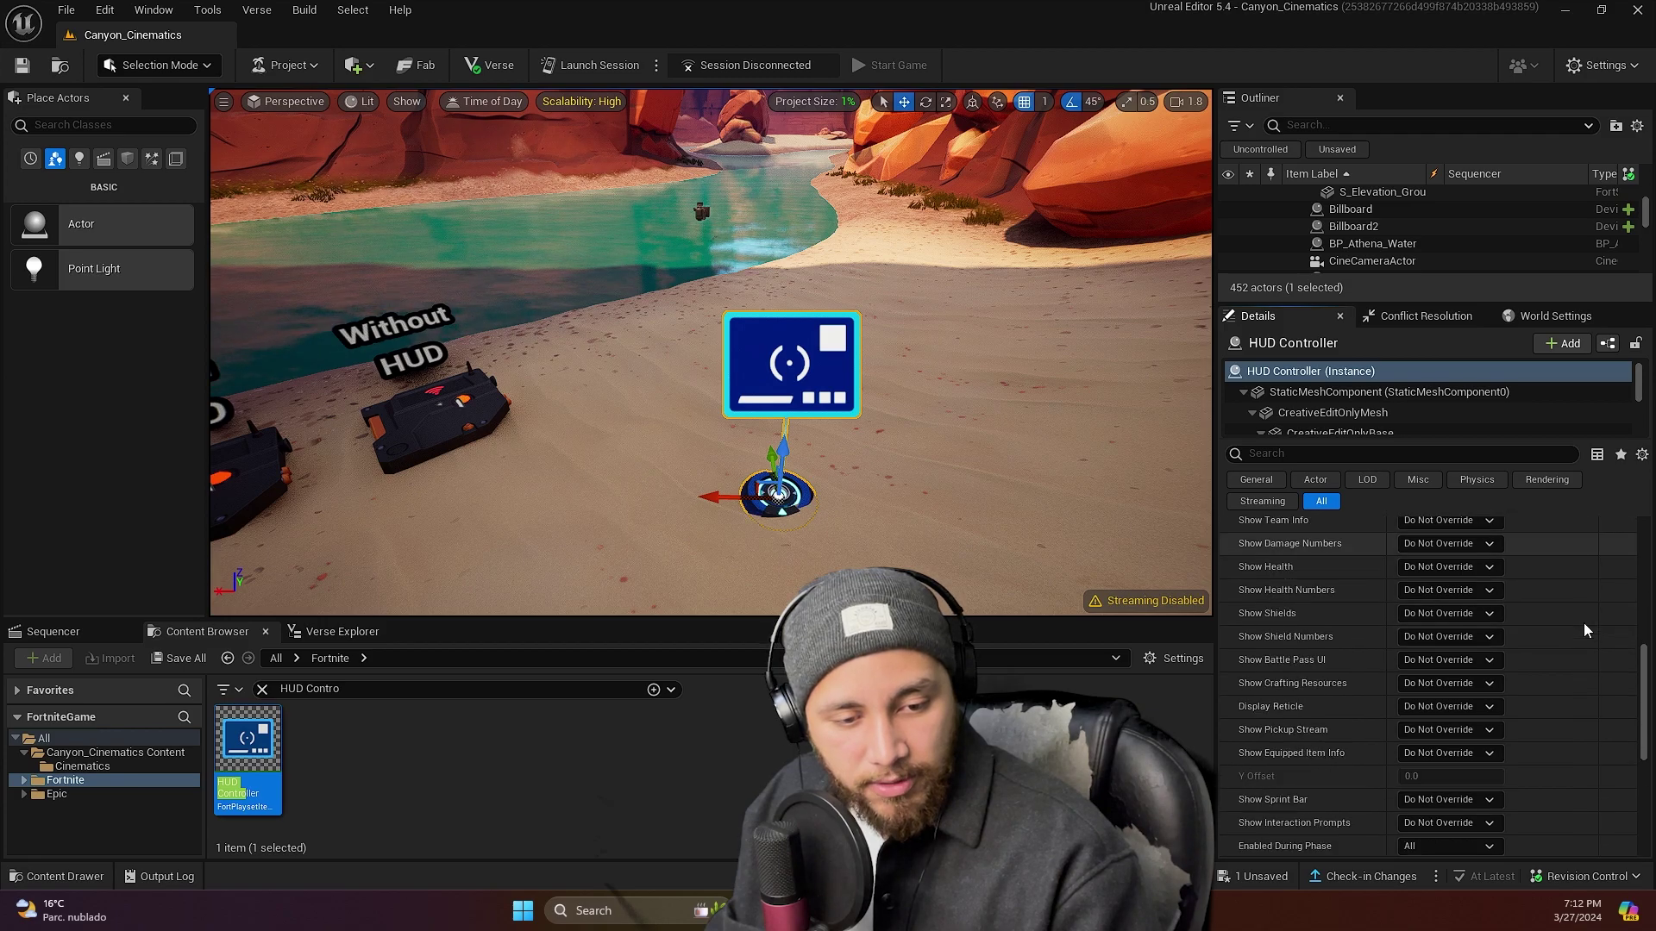
{"action": "scroll", "coordinate": [1583, 623], "scroll_direction": "down", "scroll_amount": 3}
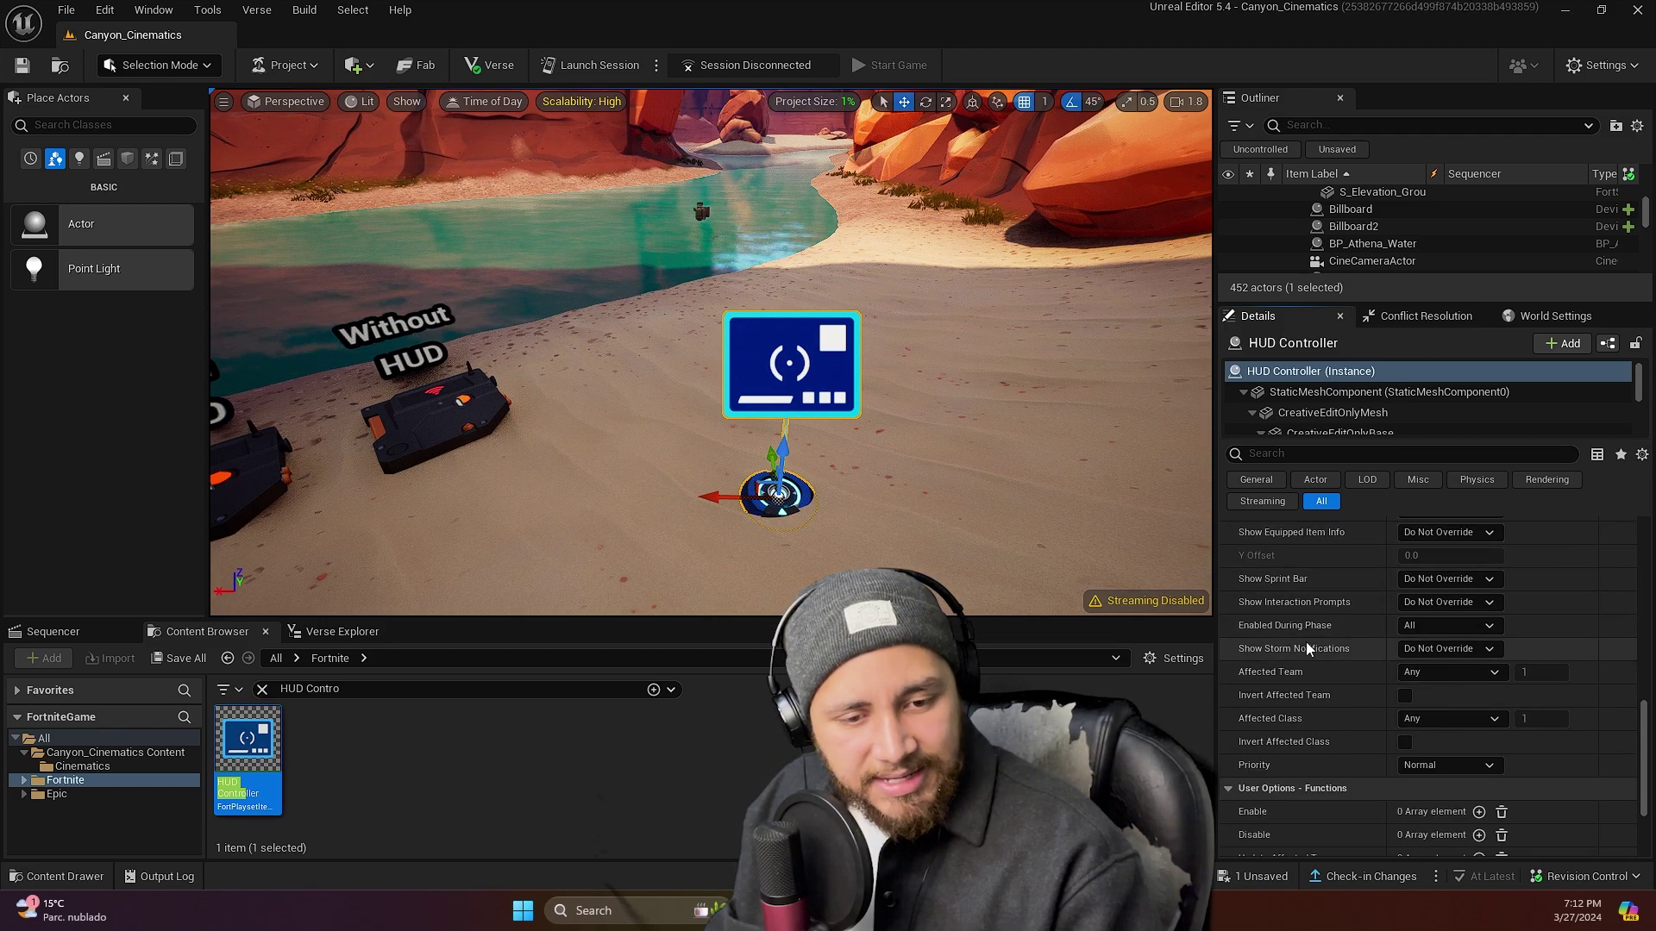
{"action": "left_click", "coordinate": [1438, 629]}
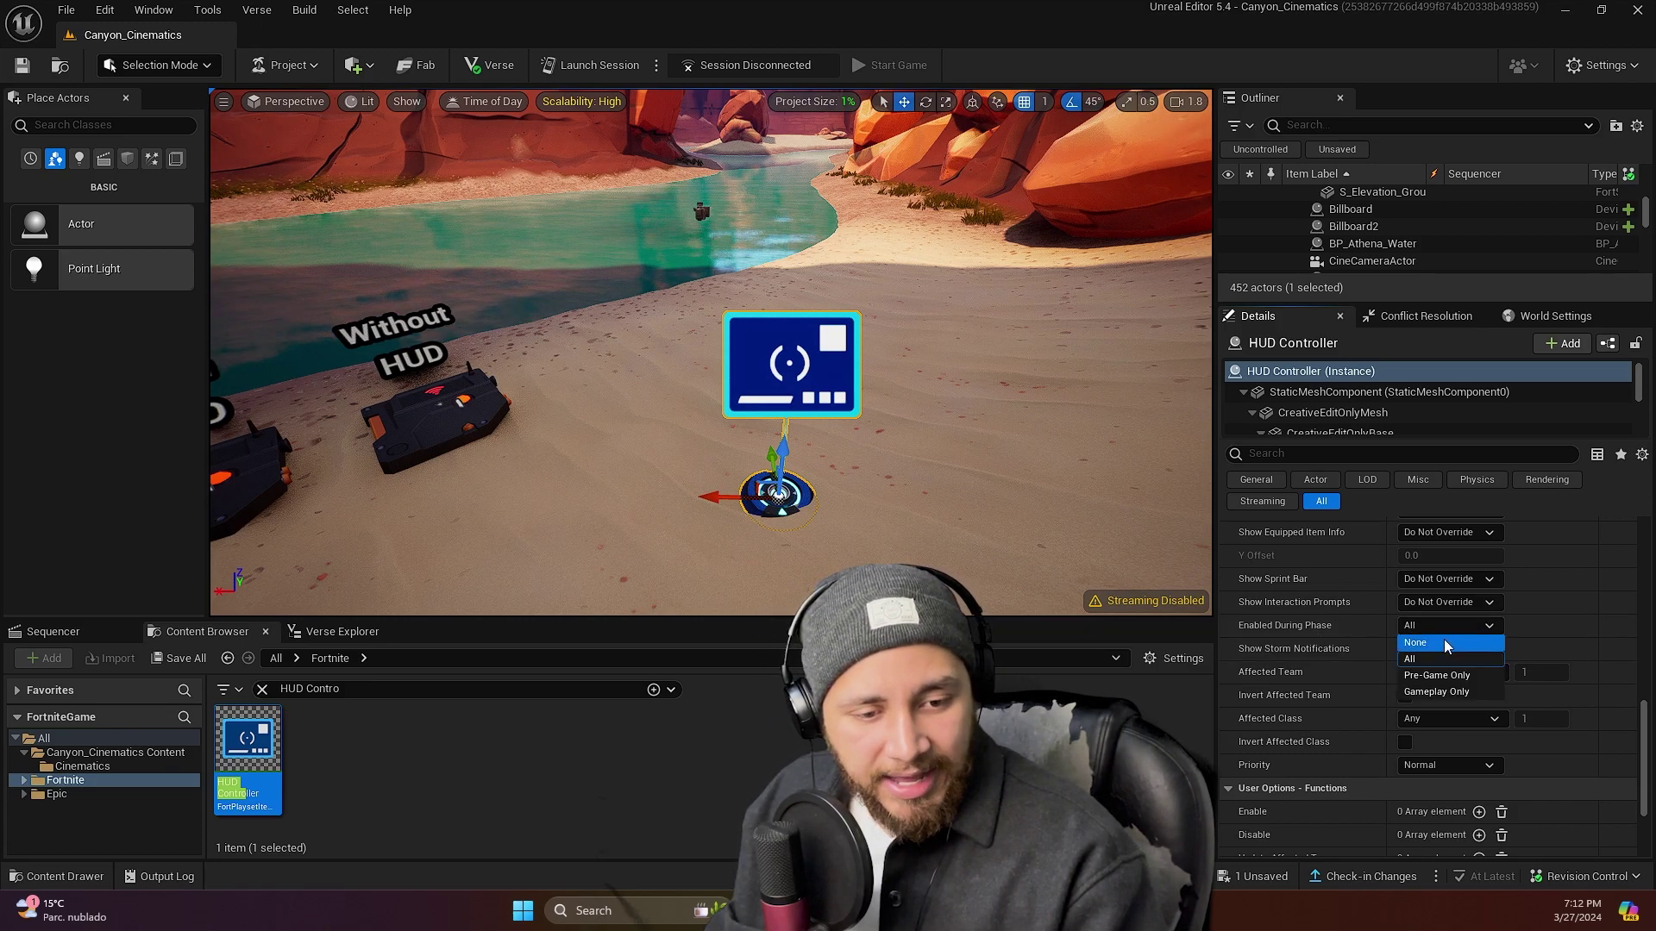
{"action": "left_click", "coordinate": [1445, 644]}
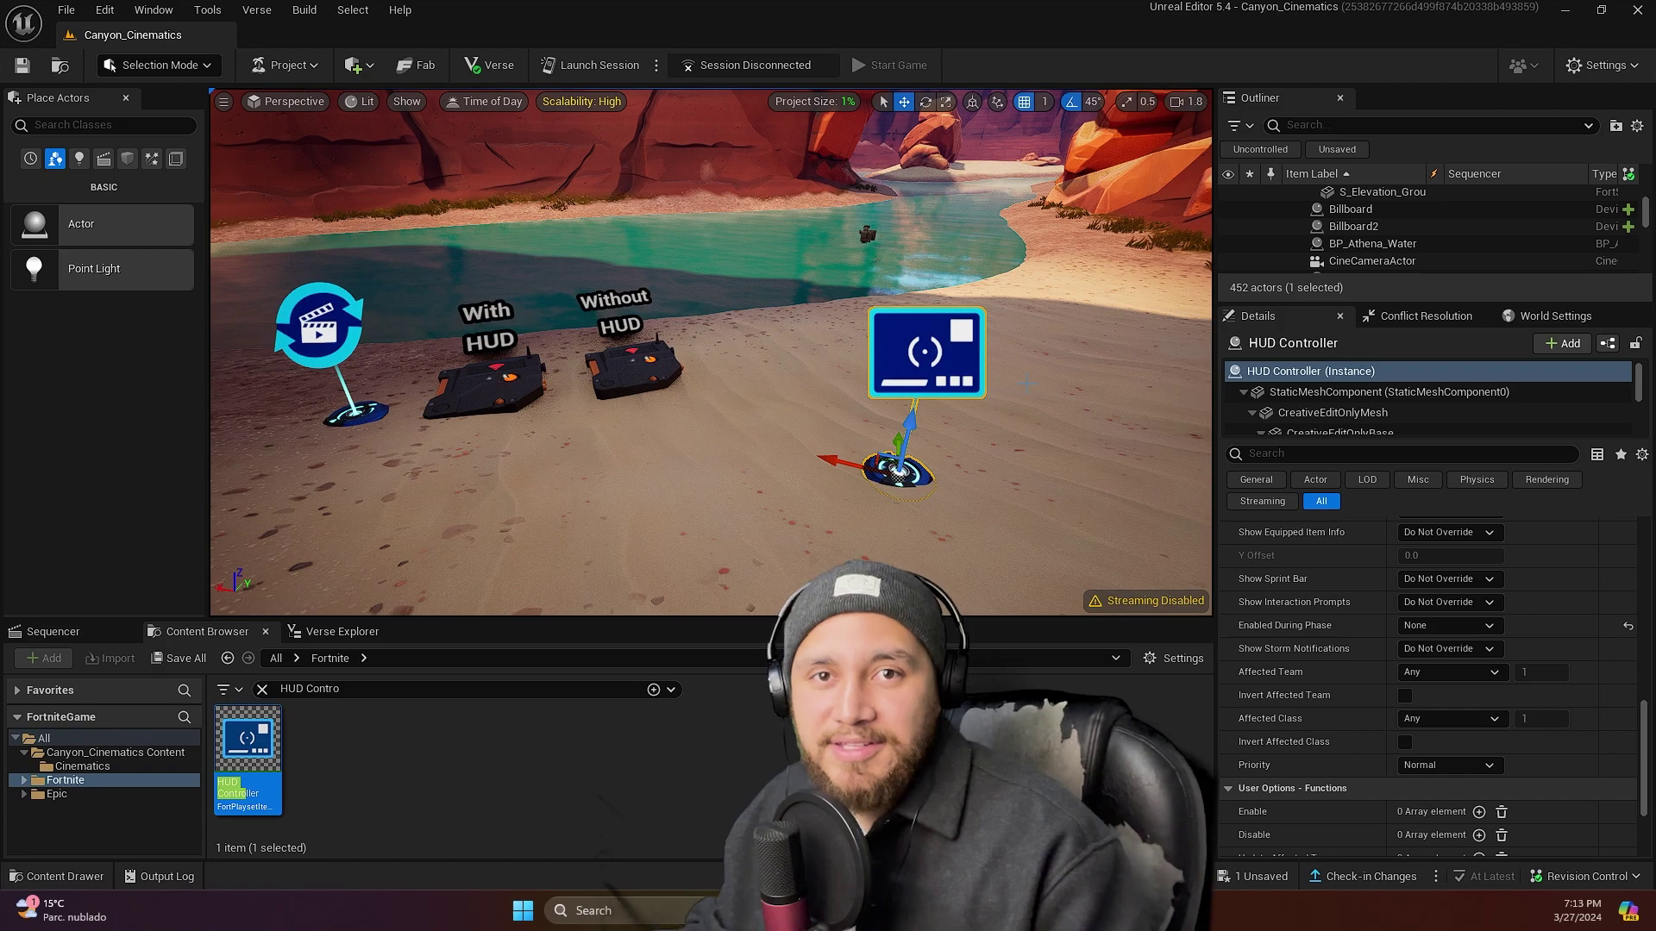
Step: Add an Enable binding, eyedropper-pick Trigger2, and choose its On Triggered event
{"action": "scroll", "coordinate": [1537, 569], "scroll_direction": "down", "scroll_amount": 5}
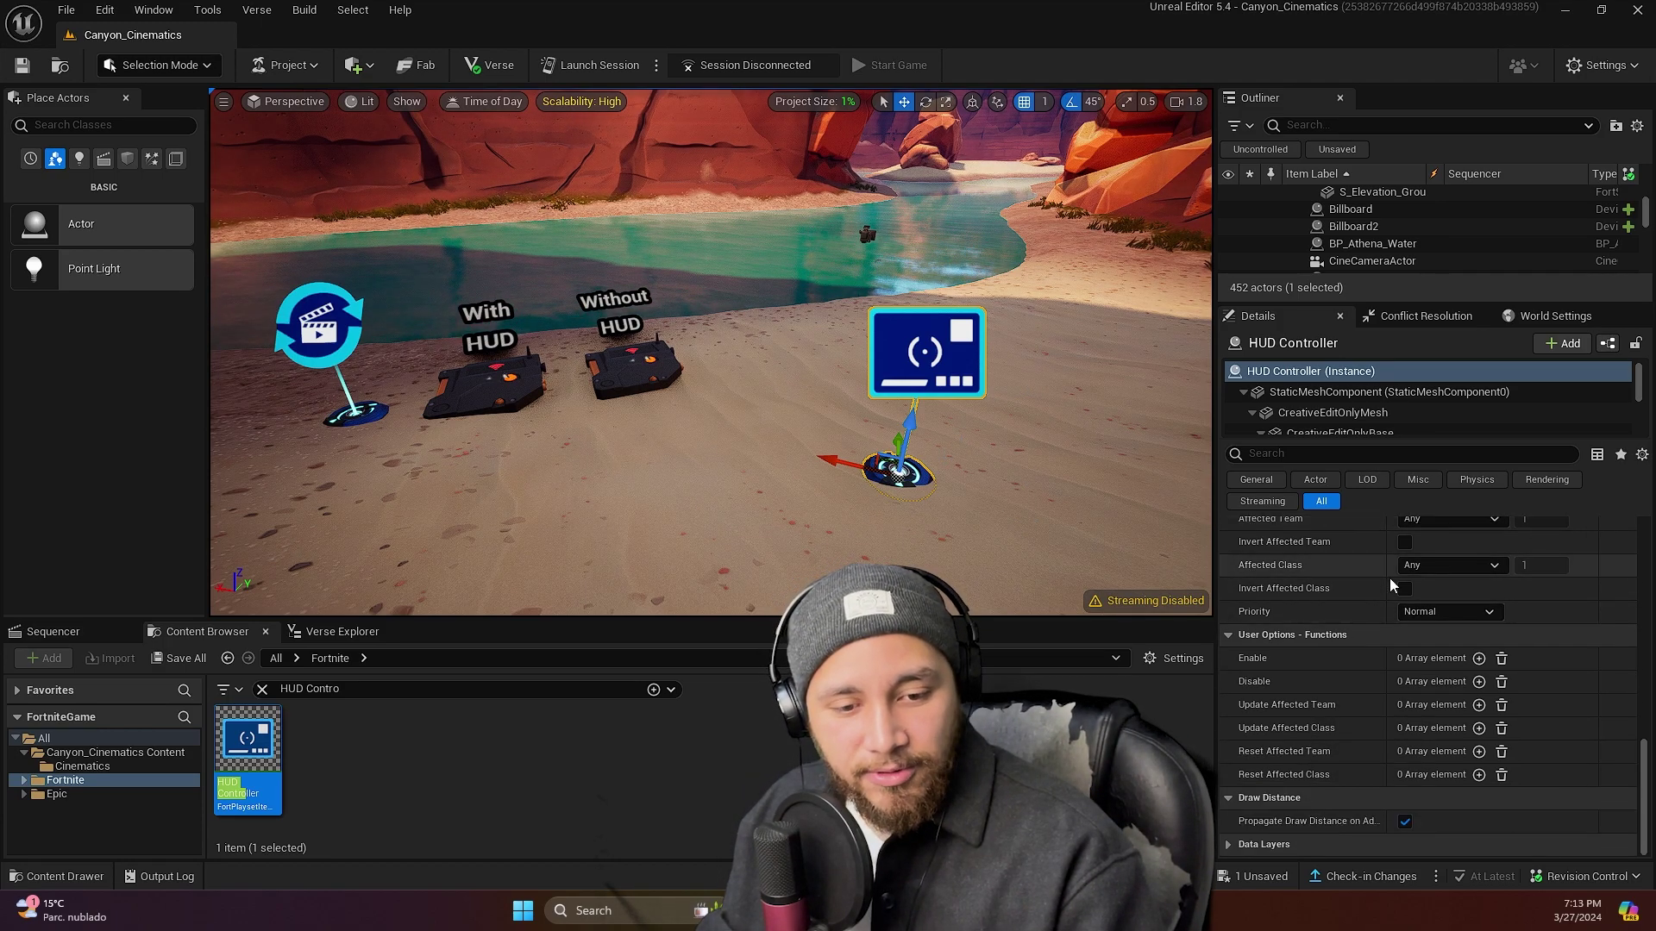
{"action": "left_click", "coordinate": [1479, 658]}
{"action": "left_click", "coordinate": [1551, 681]}
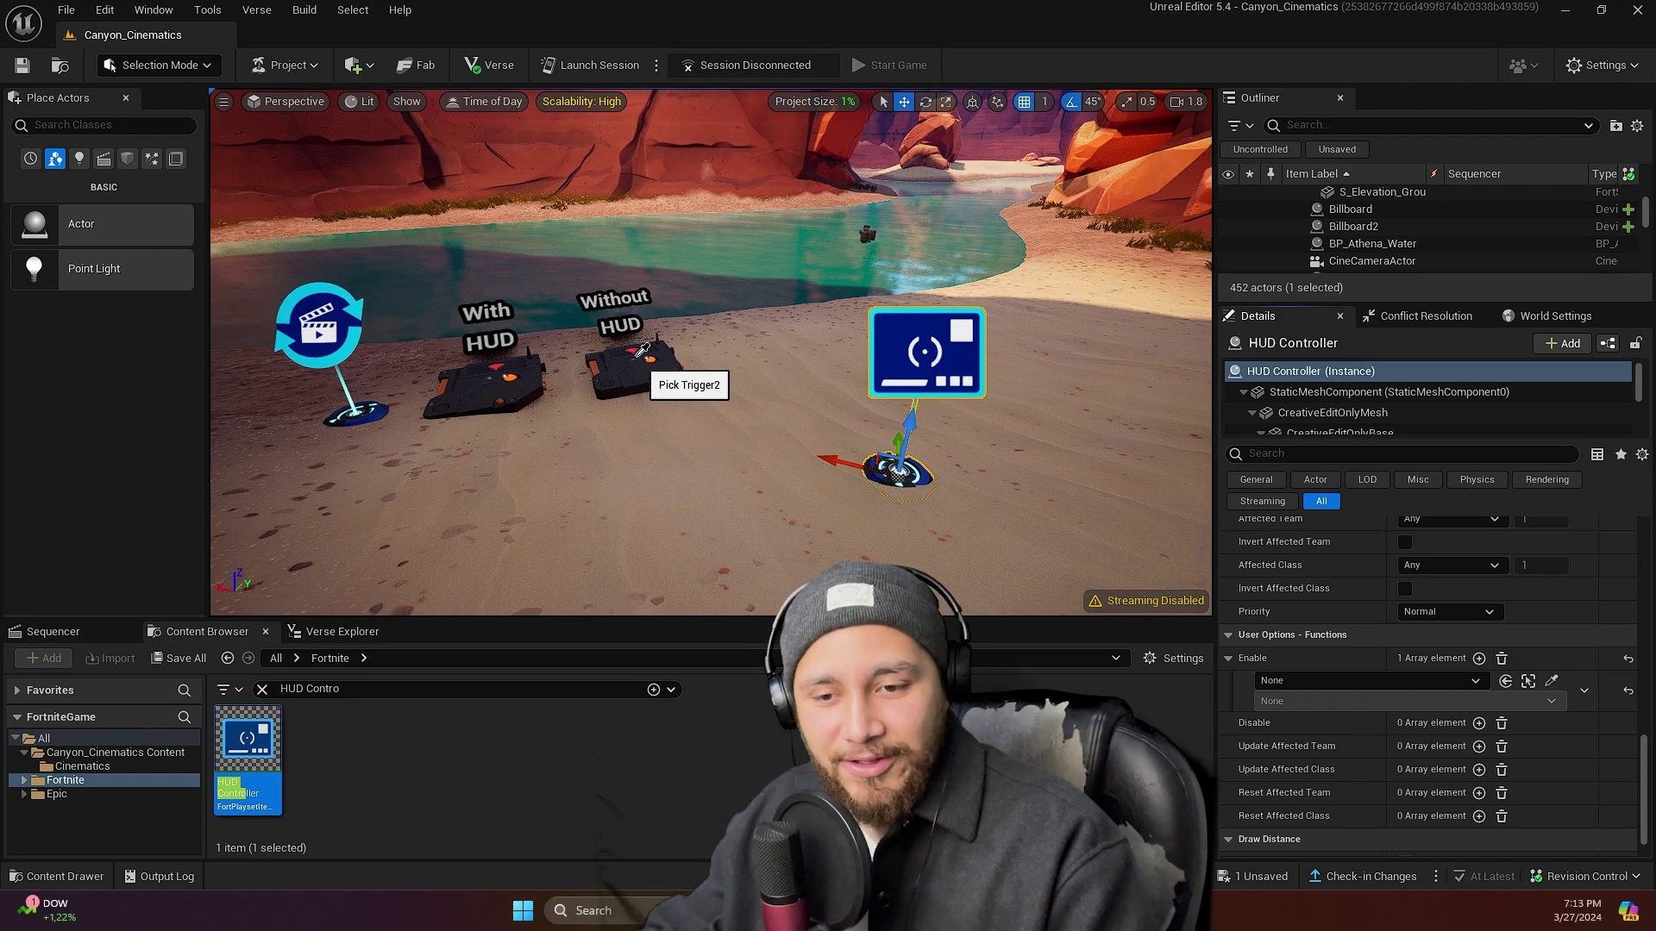
{"action": "left_click", "coordinate": [638, 345]}
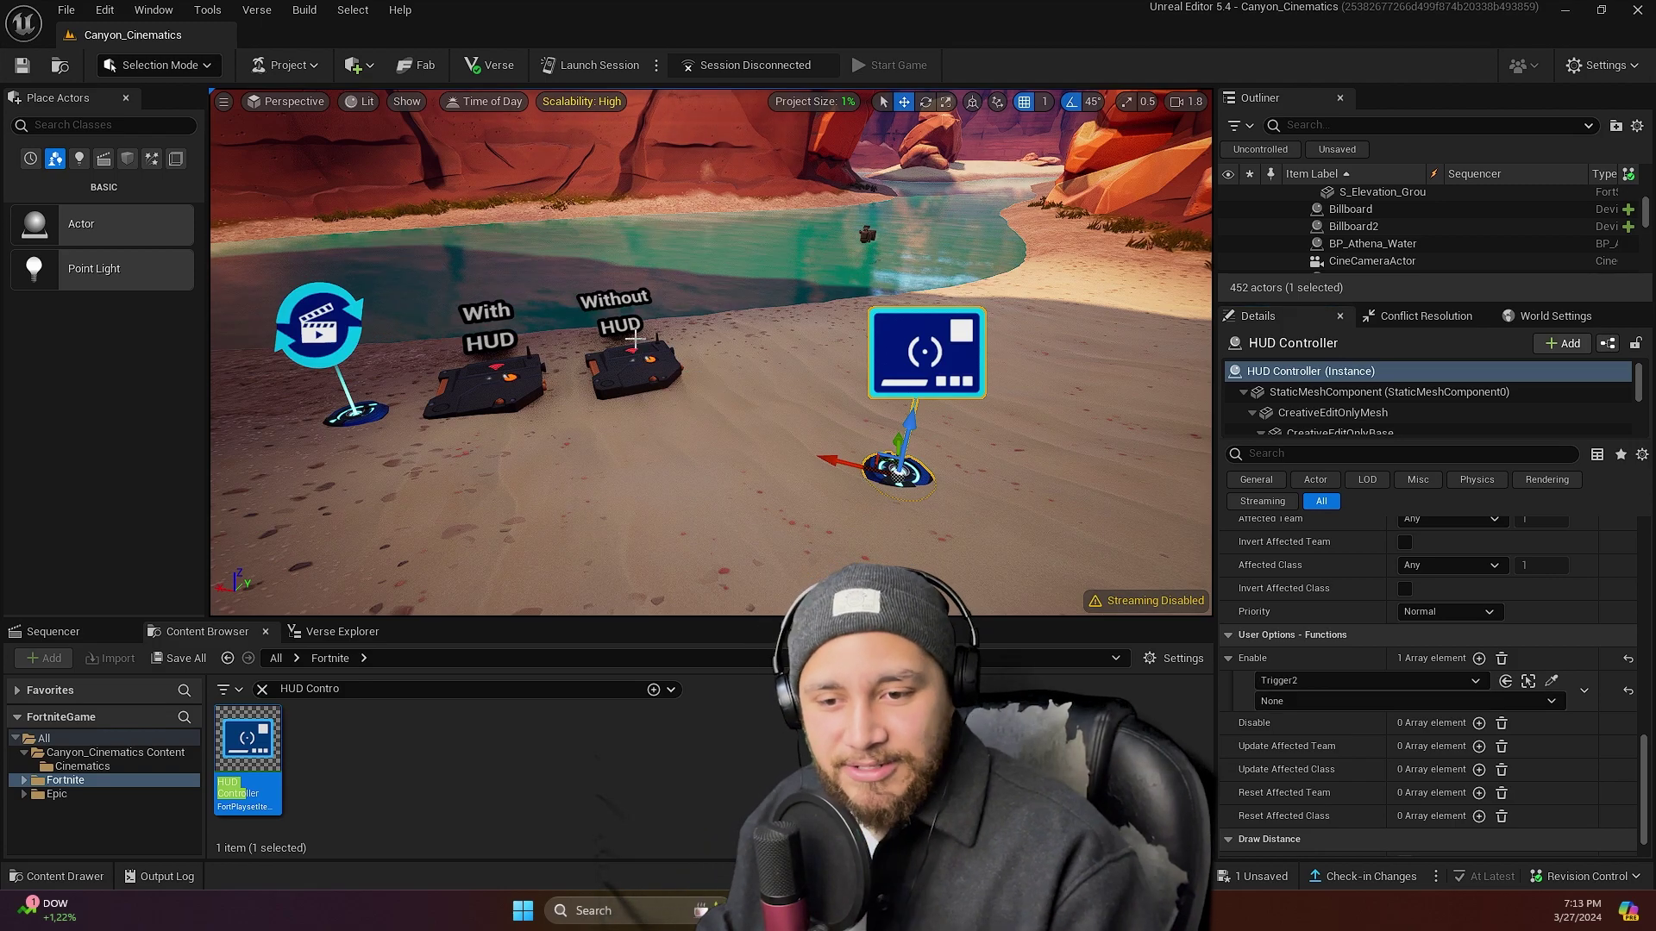
{"action": "left_click", "coordinate": [1314, 702]}
{"action": "left_click", "coordinate": [1326, 736]}
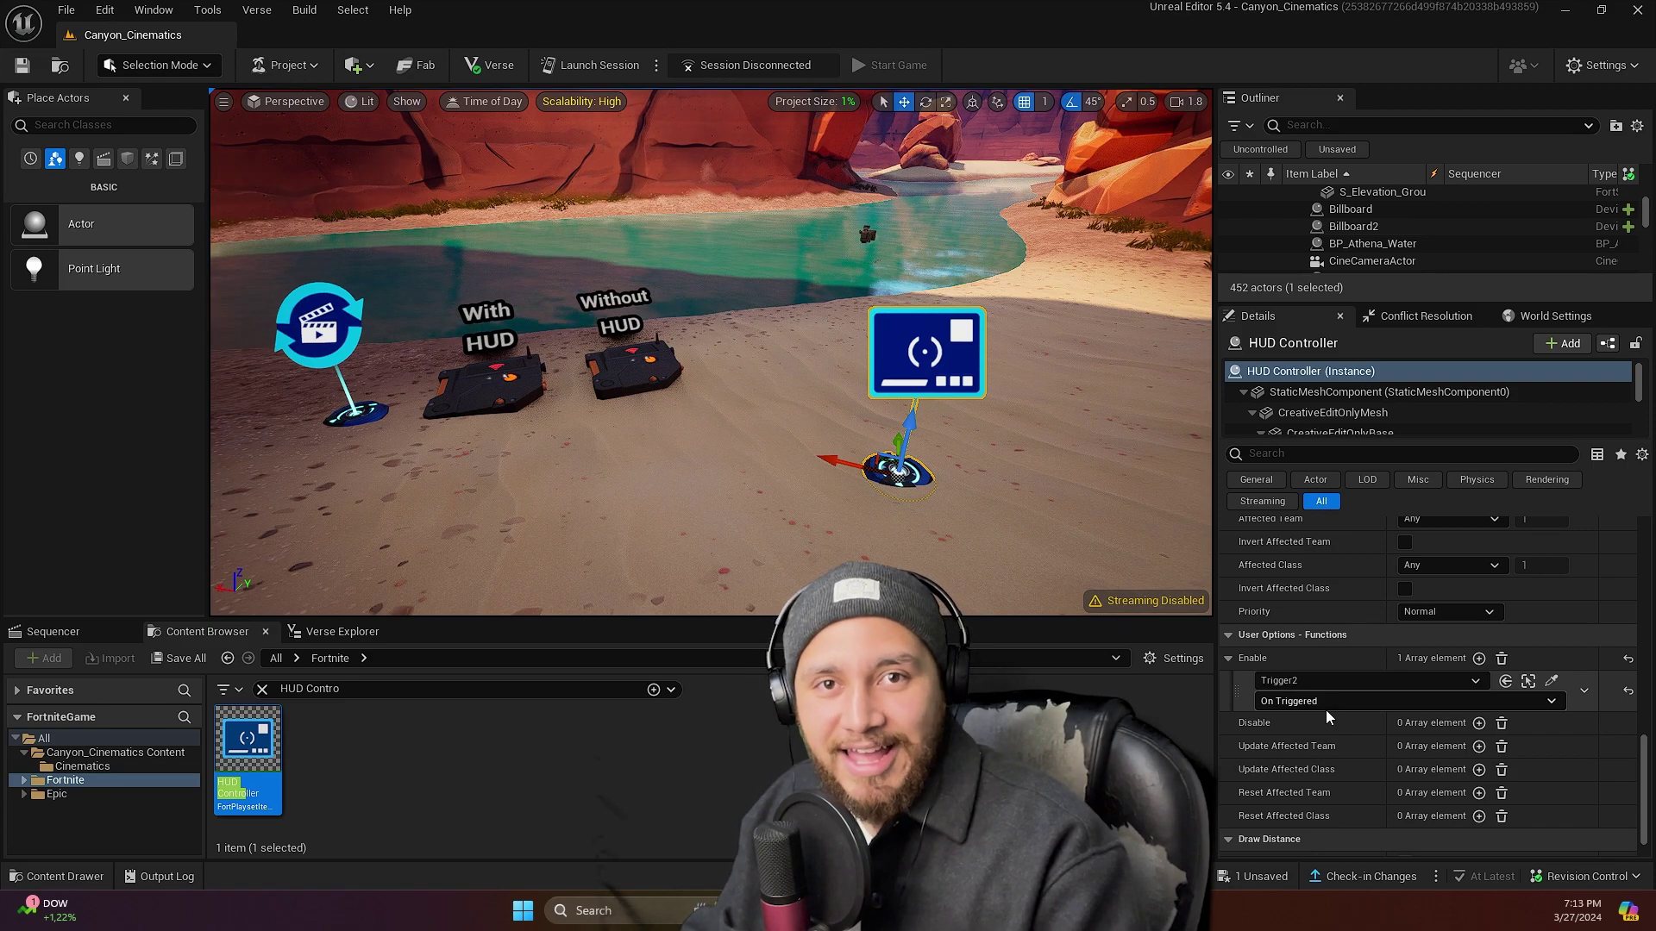
{"action": "scroll", "coordinate": [1461, 730], "scroll_direction": "up", "scroll_amount": 10}
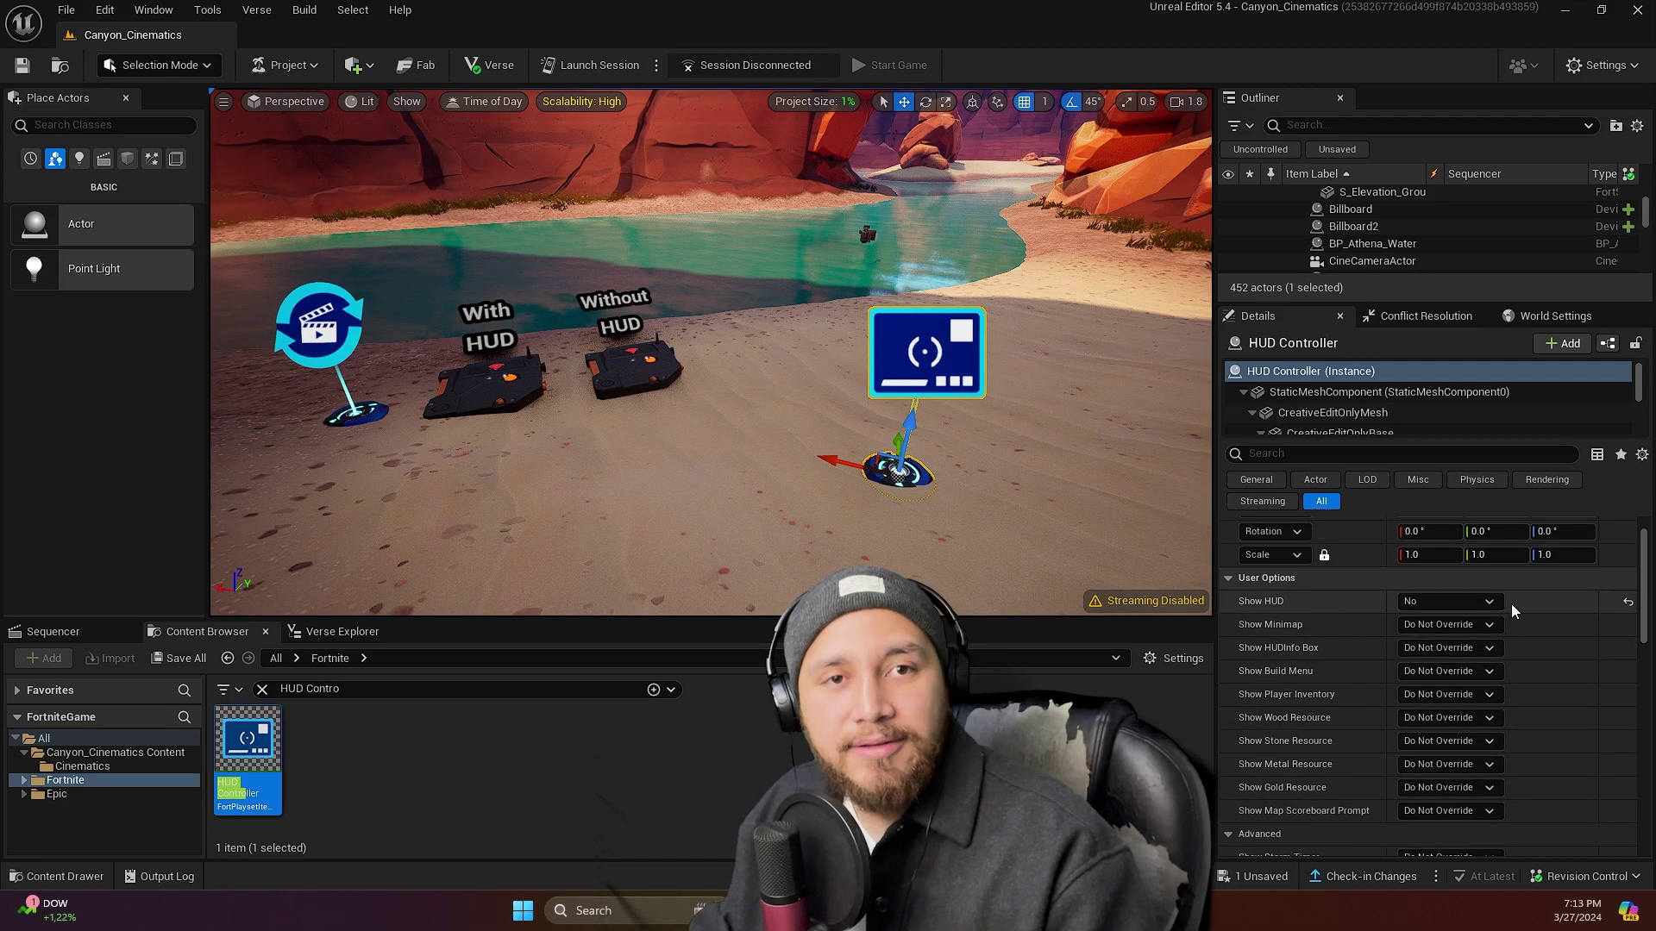
{"action": "scroll", "coordinate": [1533, 617], "scroll_direction": "down", "scroll_amount": 9}
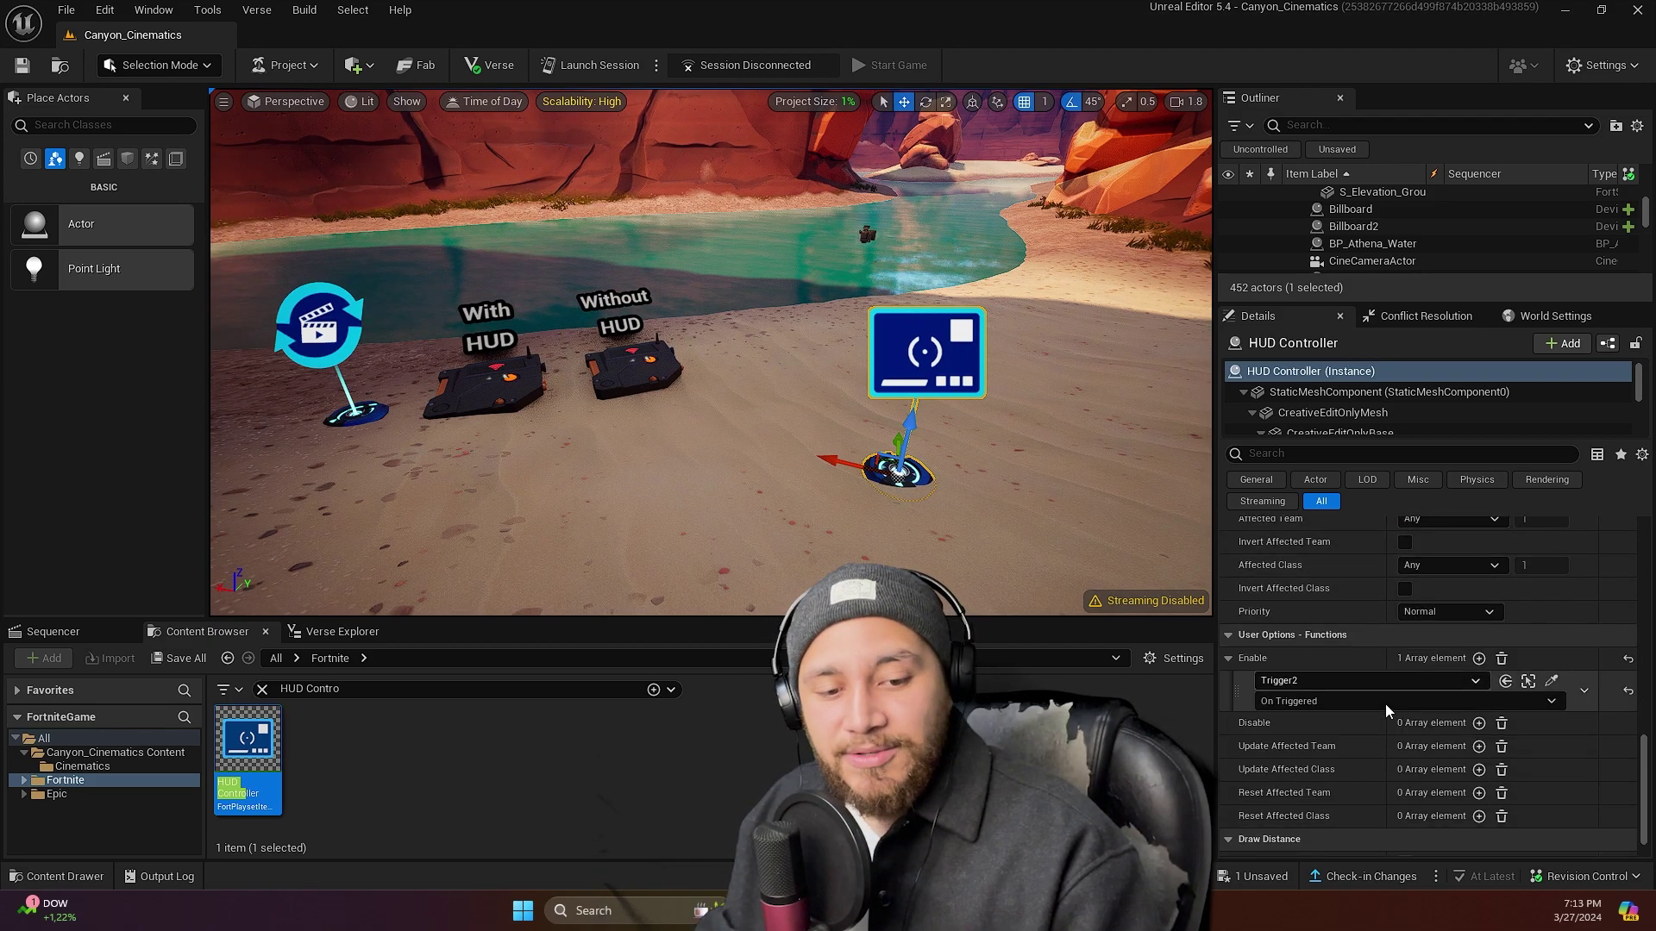
Step: Add a Disable binding, pick the Cinematic Sequence Device in the viewport, and choose On Stopped
{"action": "left_click", "coordinate": [1479, 724]}
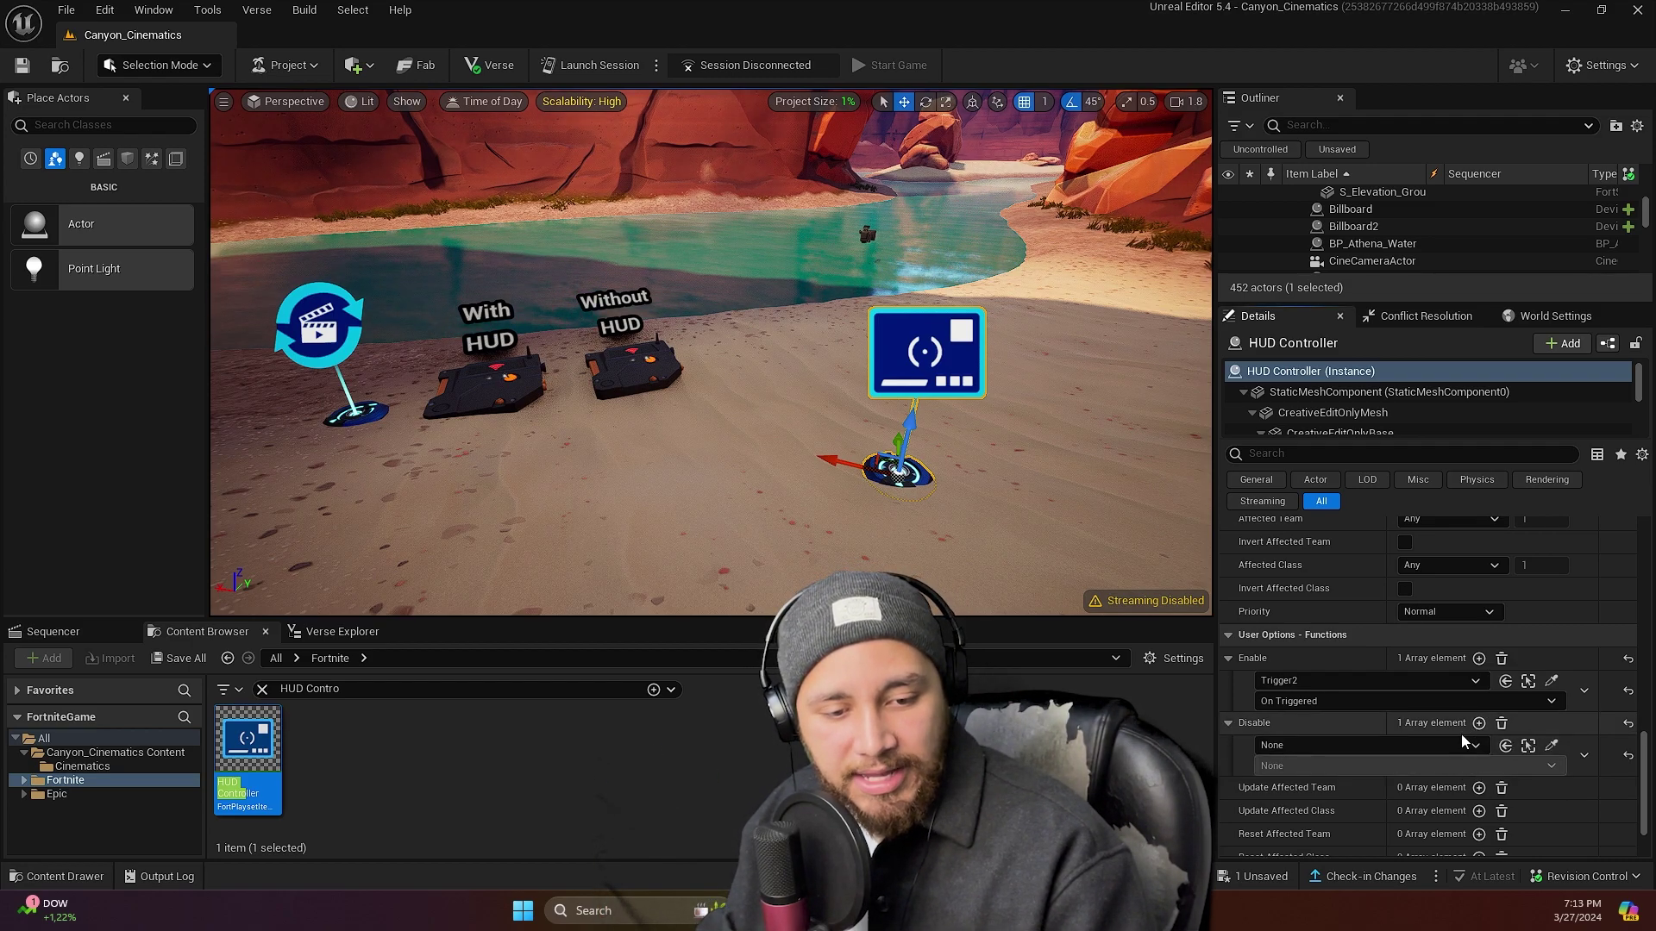
{"action": "left_click", "coordinate": [1529, 743]}
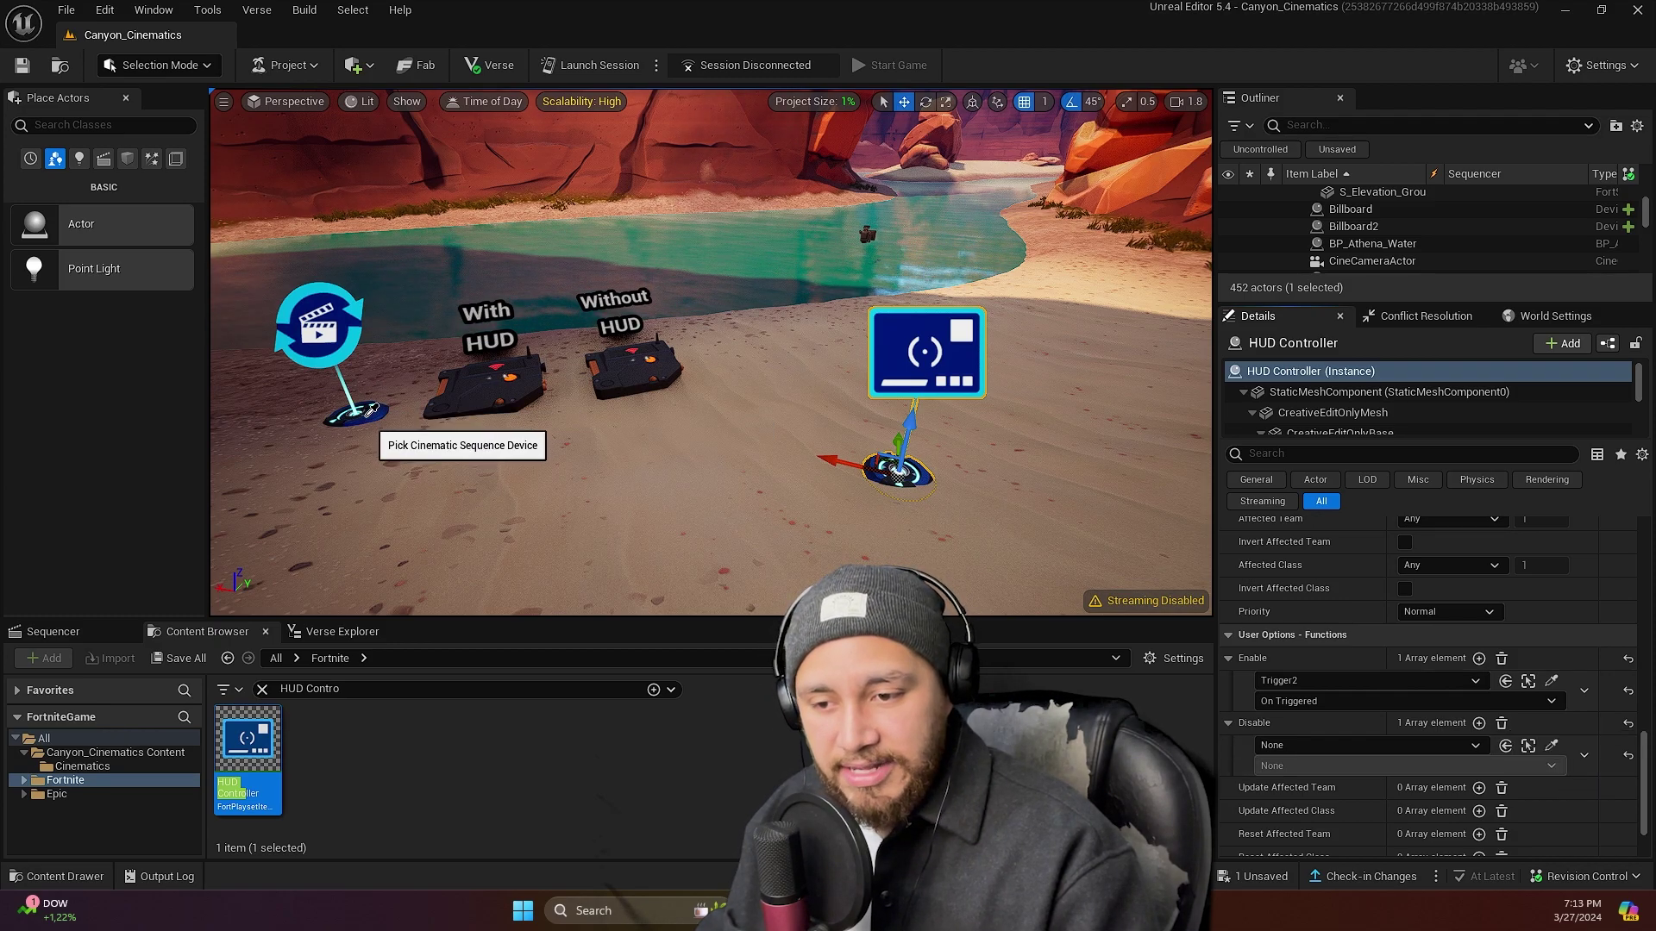
{"action": "left_click", "coordinate": [371, 411]}
{"action": "left_click", "coordinate": [1301, 769]}
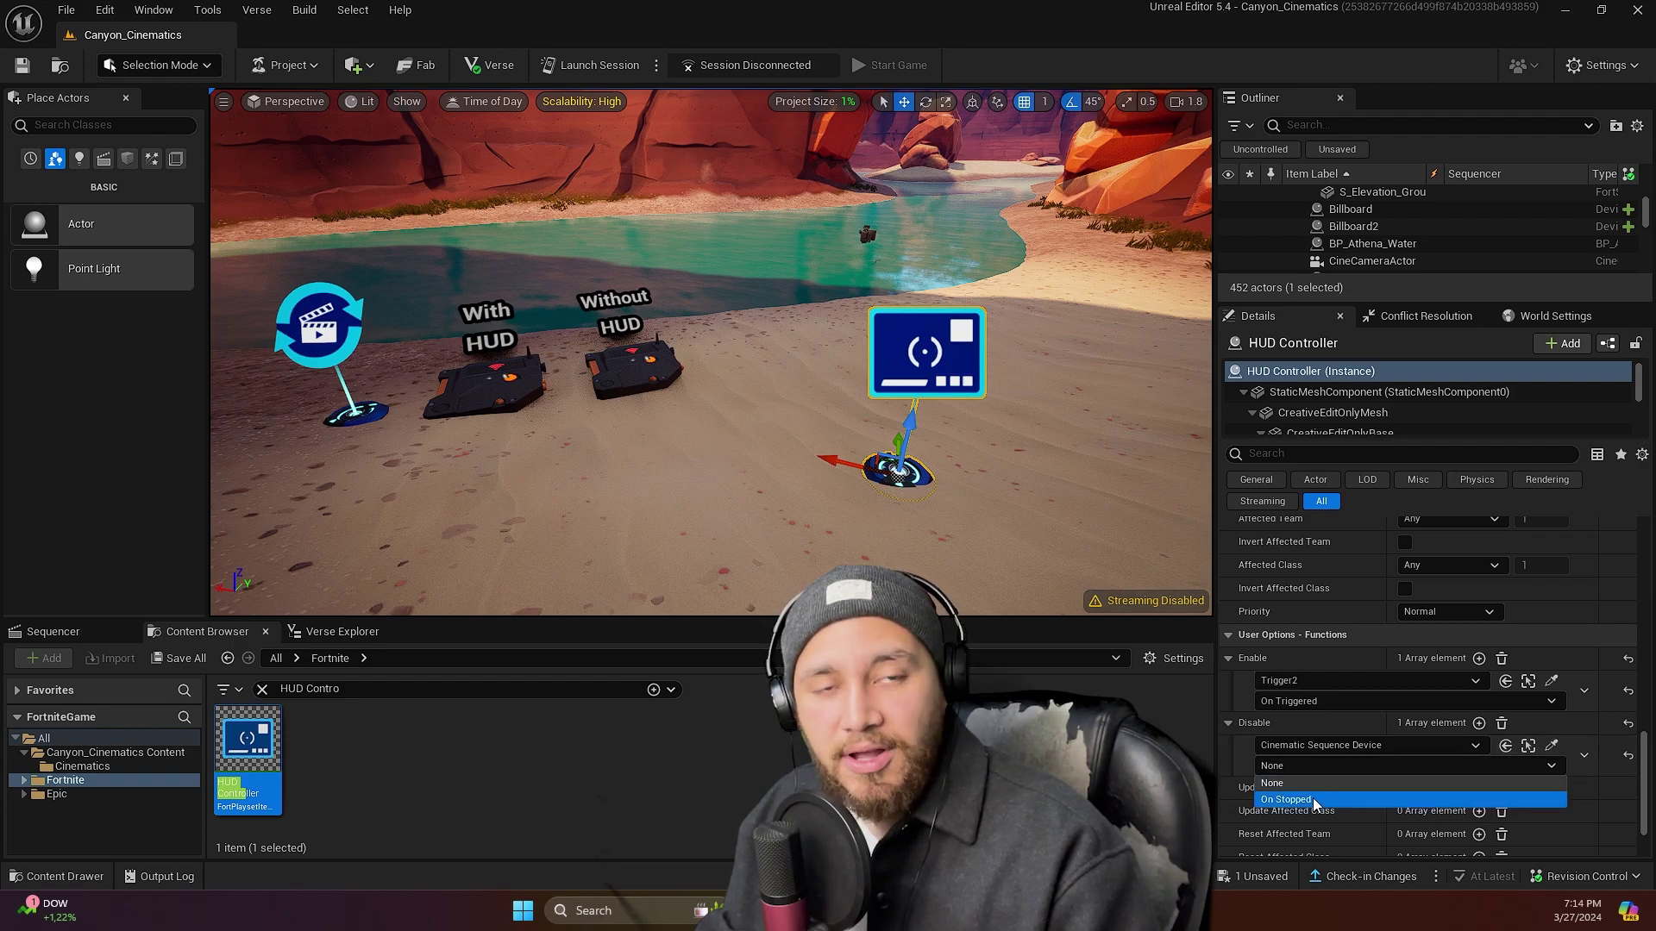
{"action": "left_click", "coordinate": [1313, 799]}
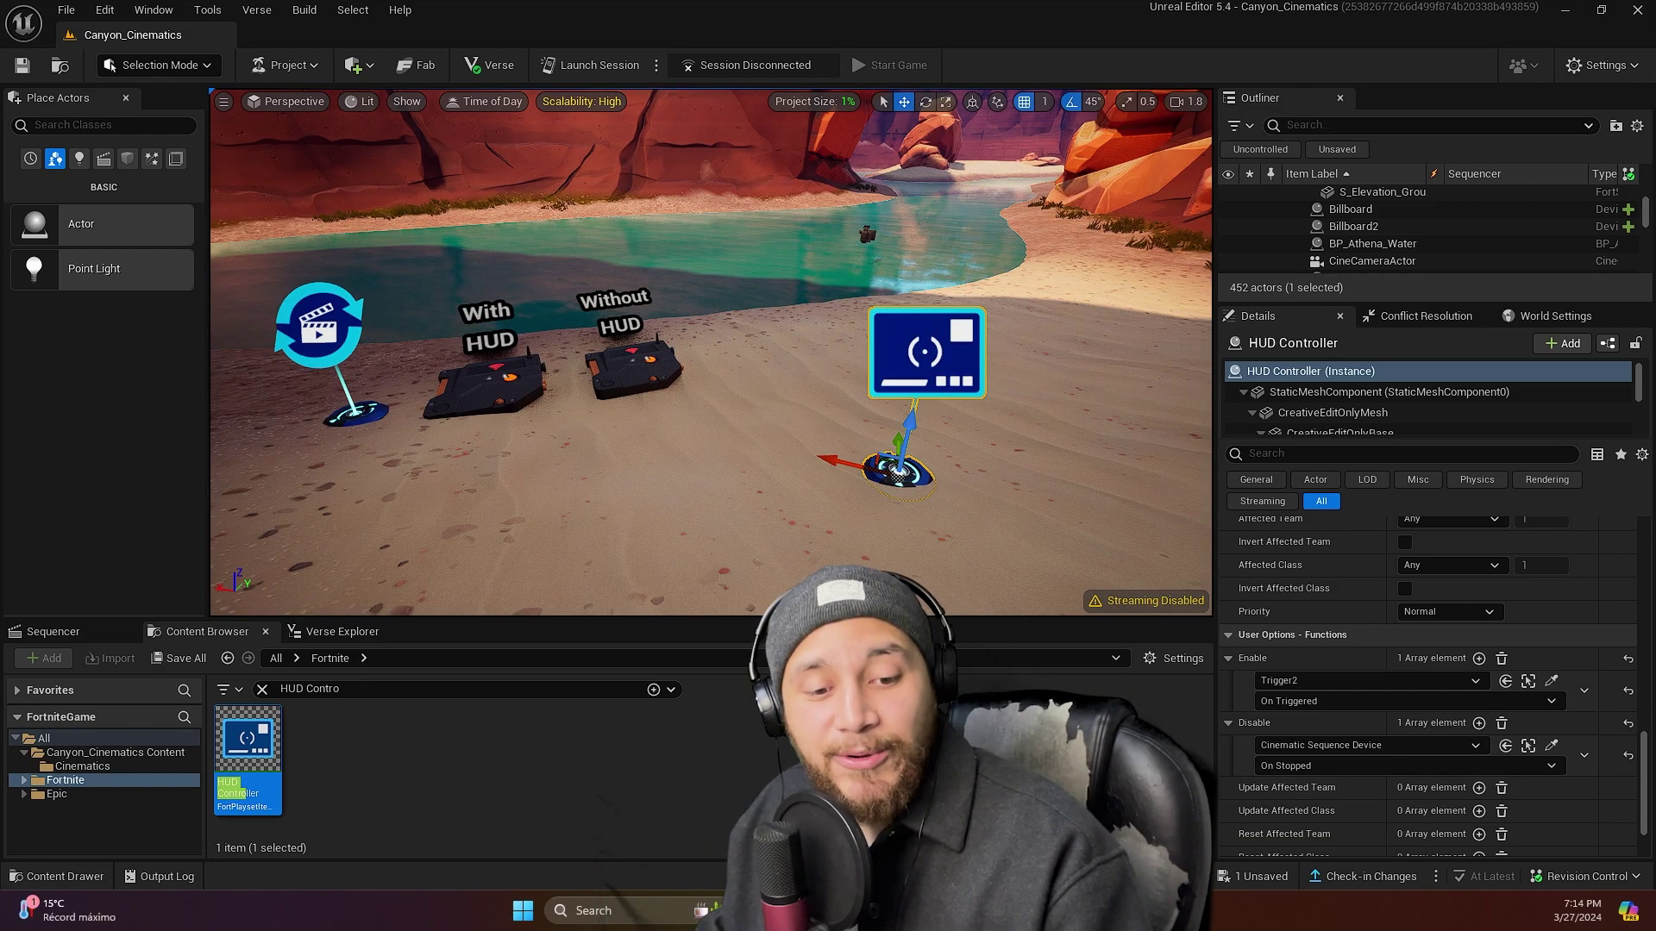
Step: Save the unsaved level changes and start a Project > Upload to Private Version
{"action": "left_click", "coordinate": [1255, 875]}
{"action": "key", "text": "Return"}
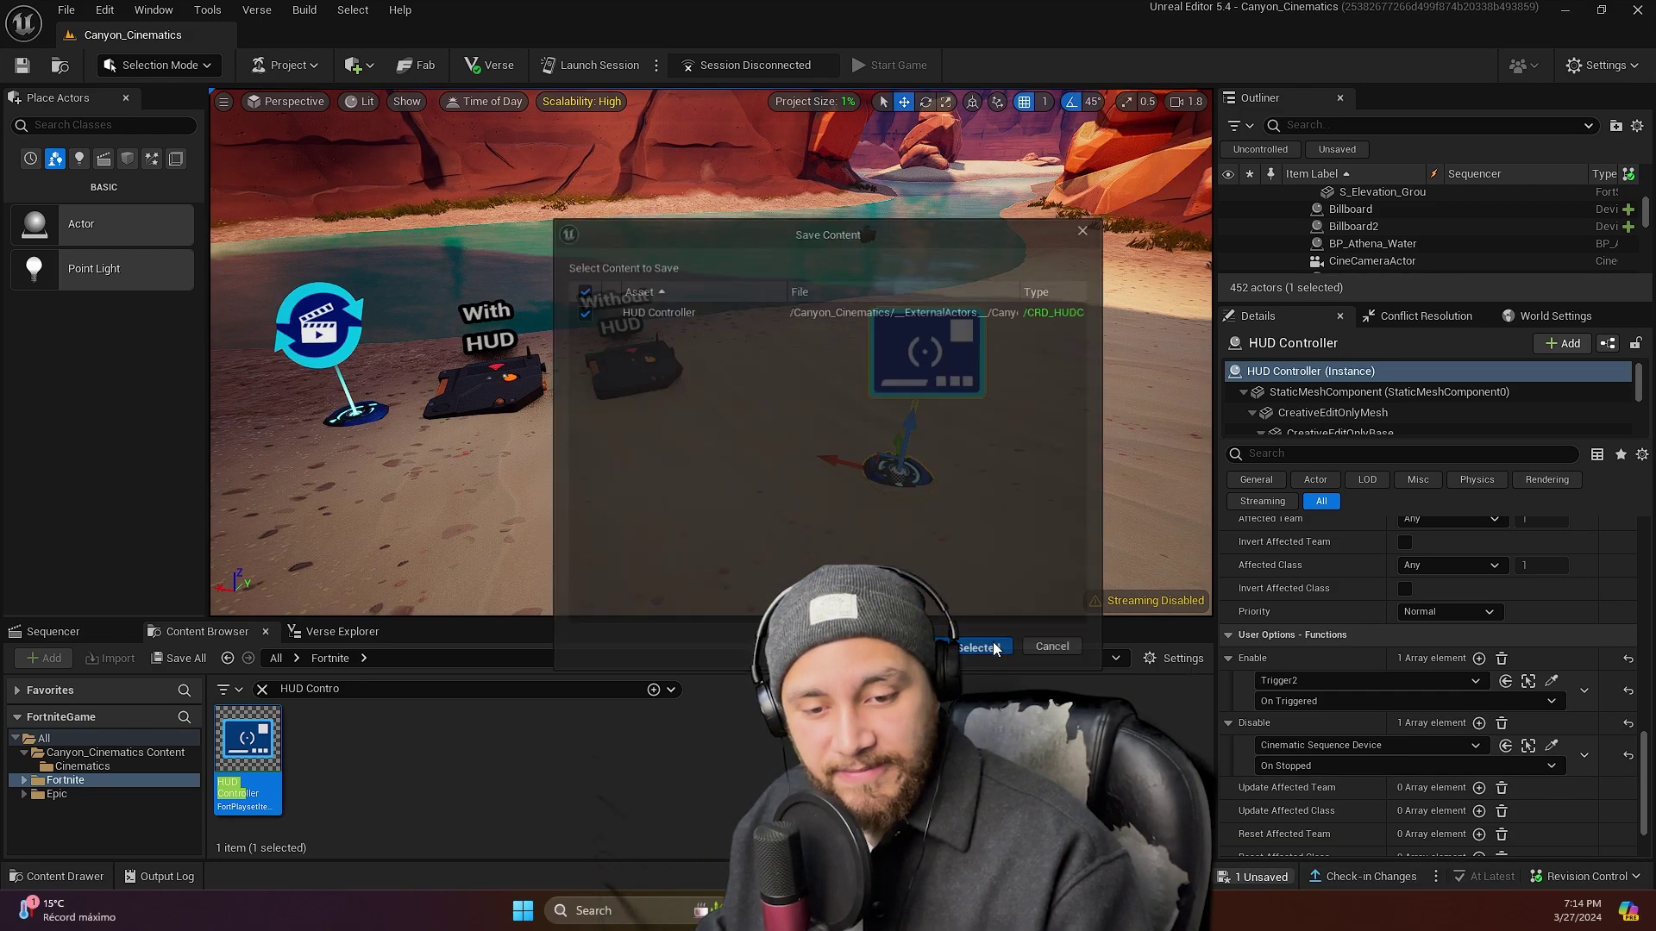
{"action": "left_click", "coordinate": [285, 64]}
{"action": "left_click", "coordinate": [375, 282]}
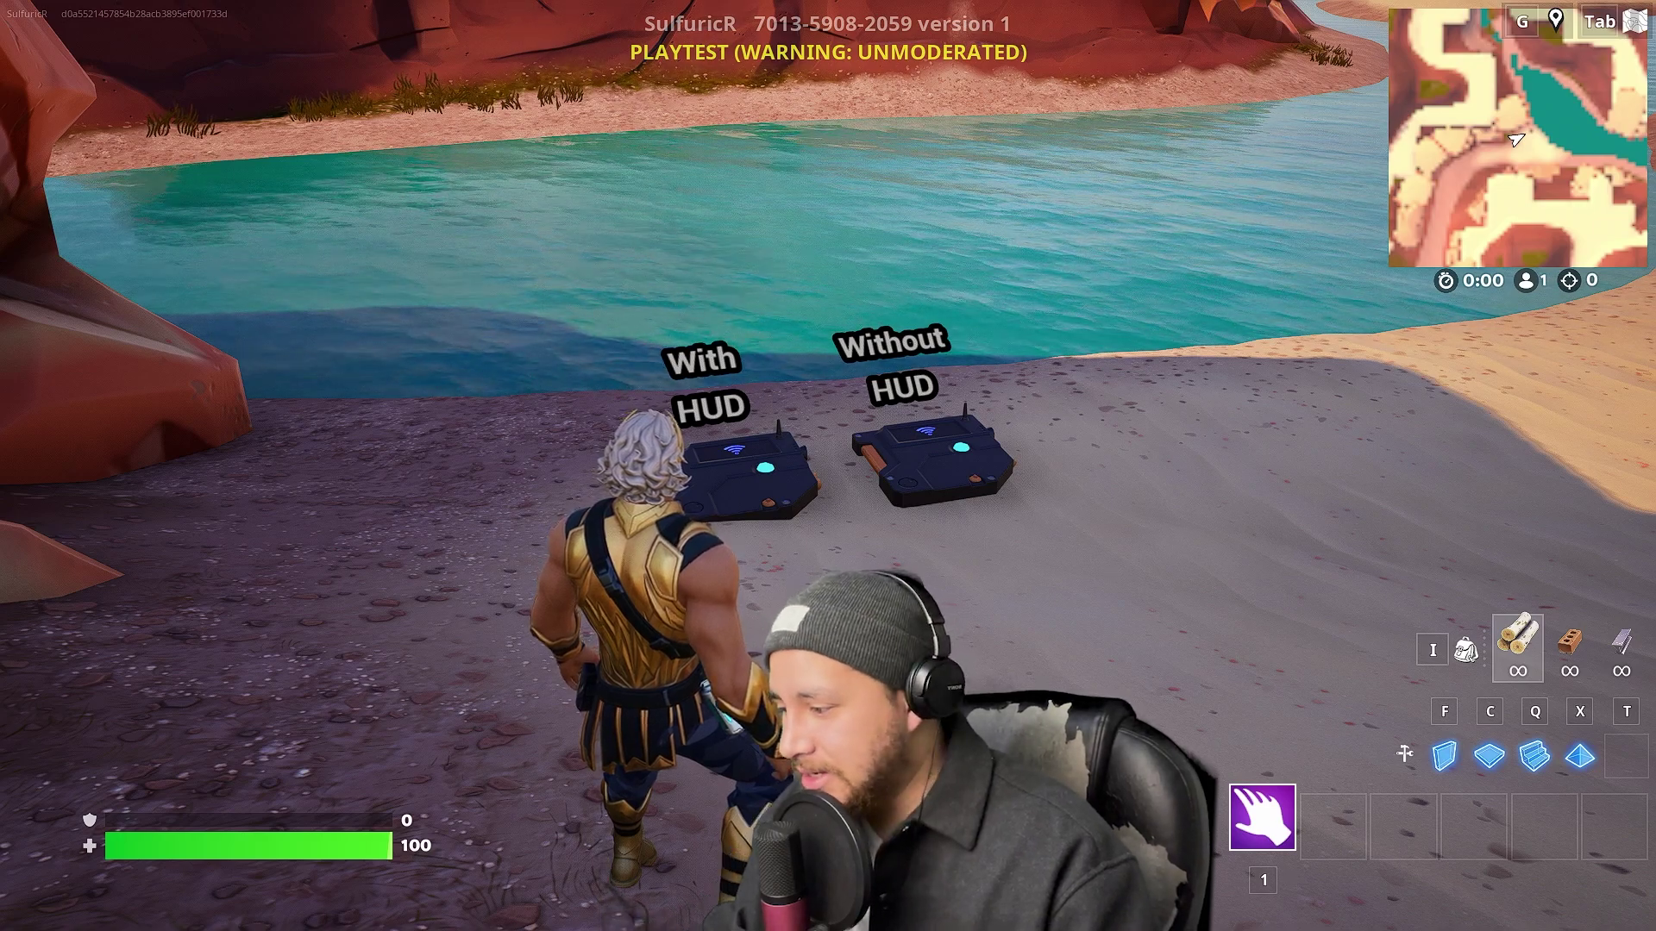
Step: Walk the character forward across the beach toward the two HUD pads
{"action": "key", "text": "w"}
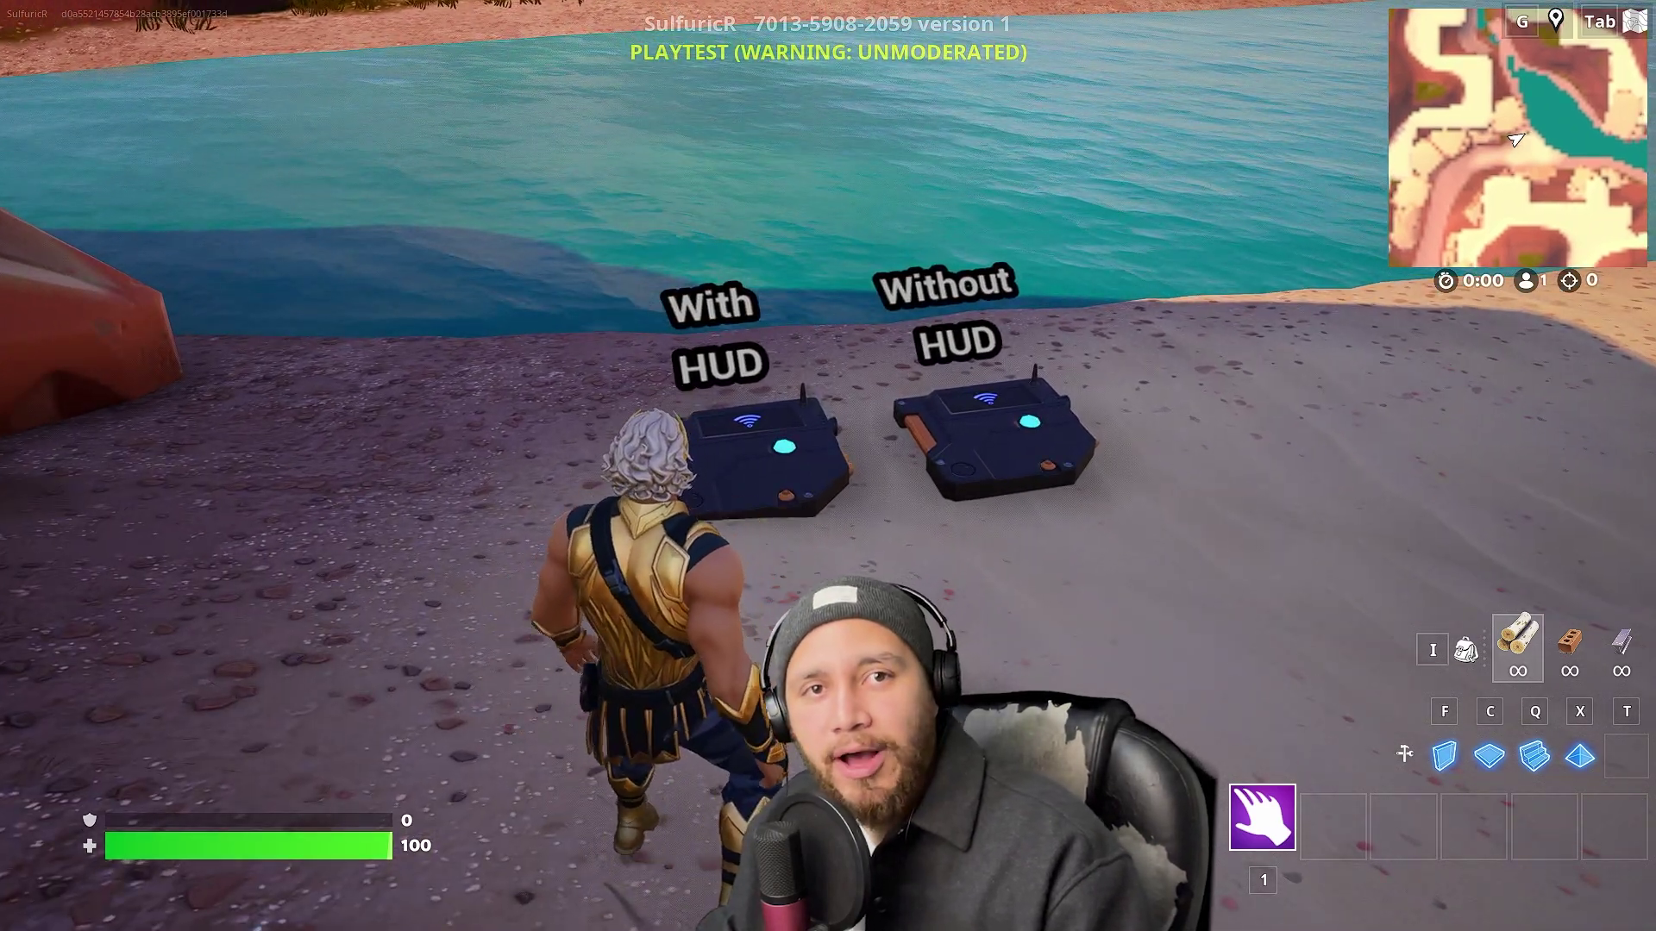
{"action": "key", "text": "w"}
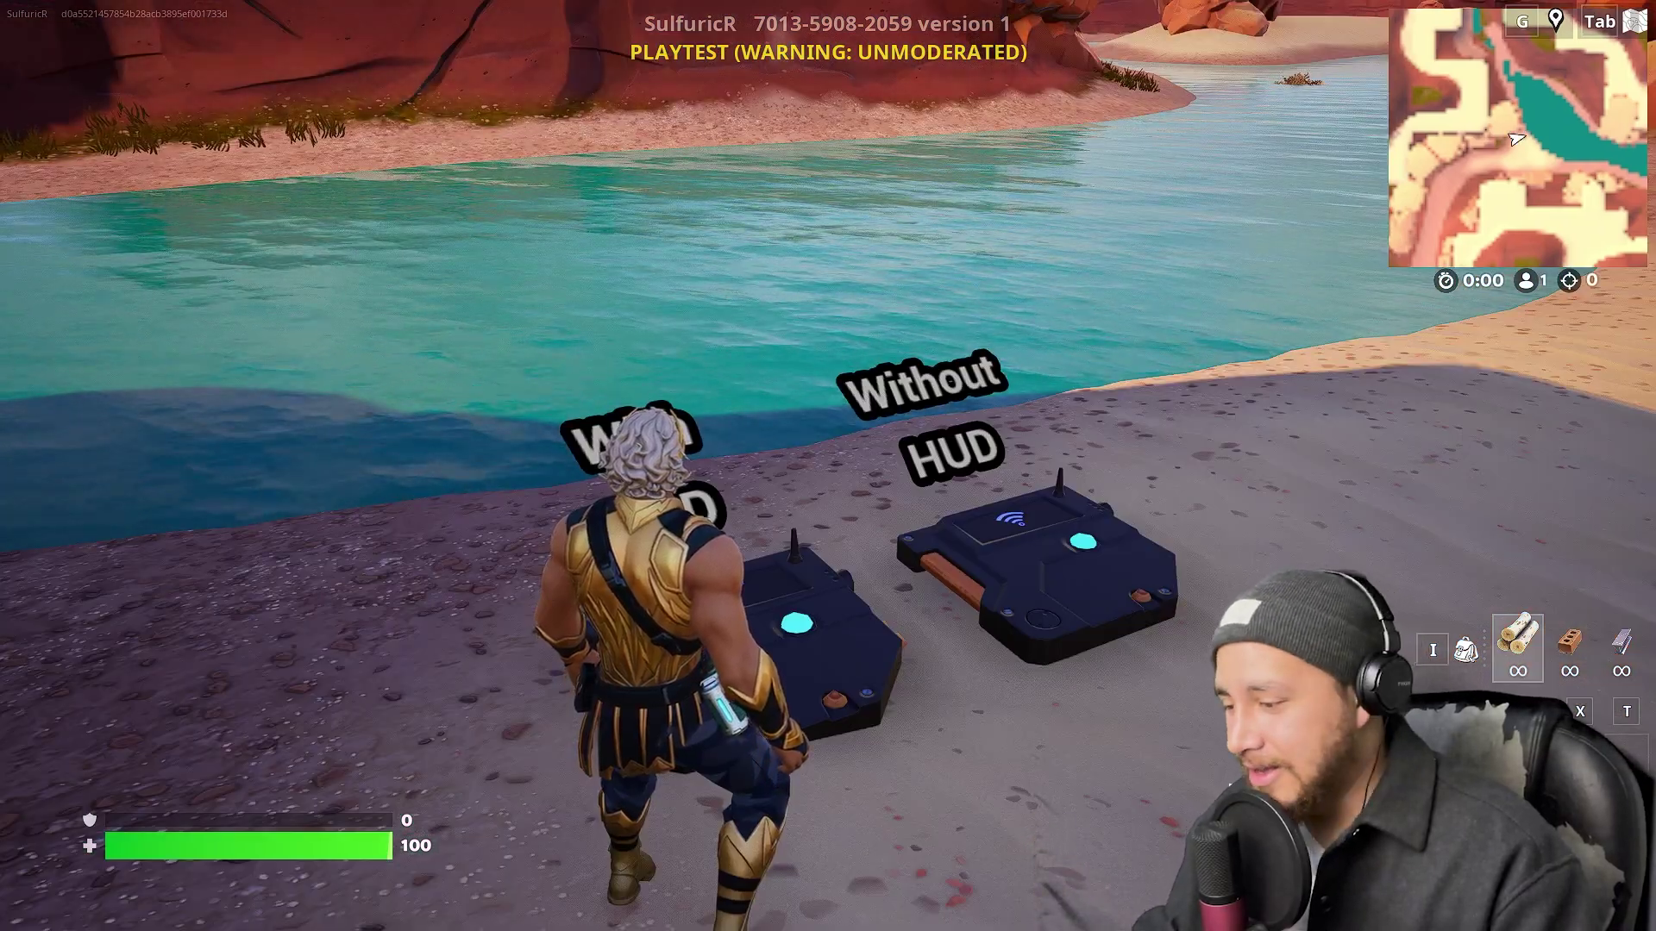
Step: Step onto the Without HUD pad to trigger its HUD-hiding cinematic
{"action": "key", "text": "w"}
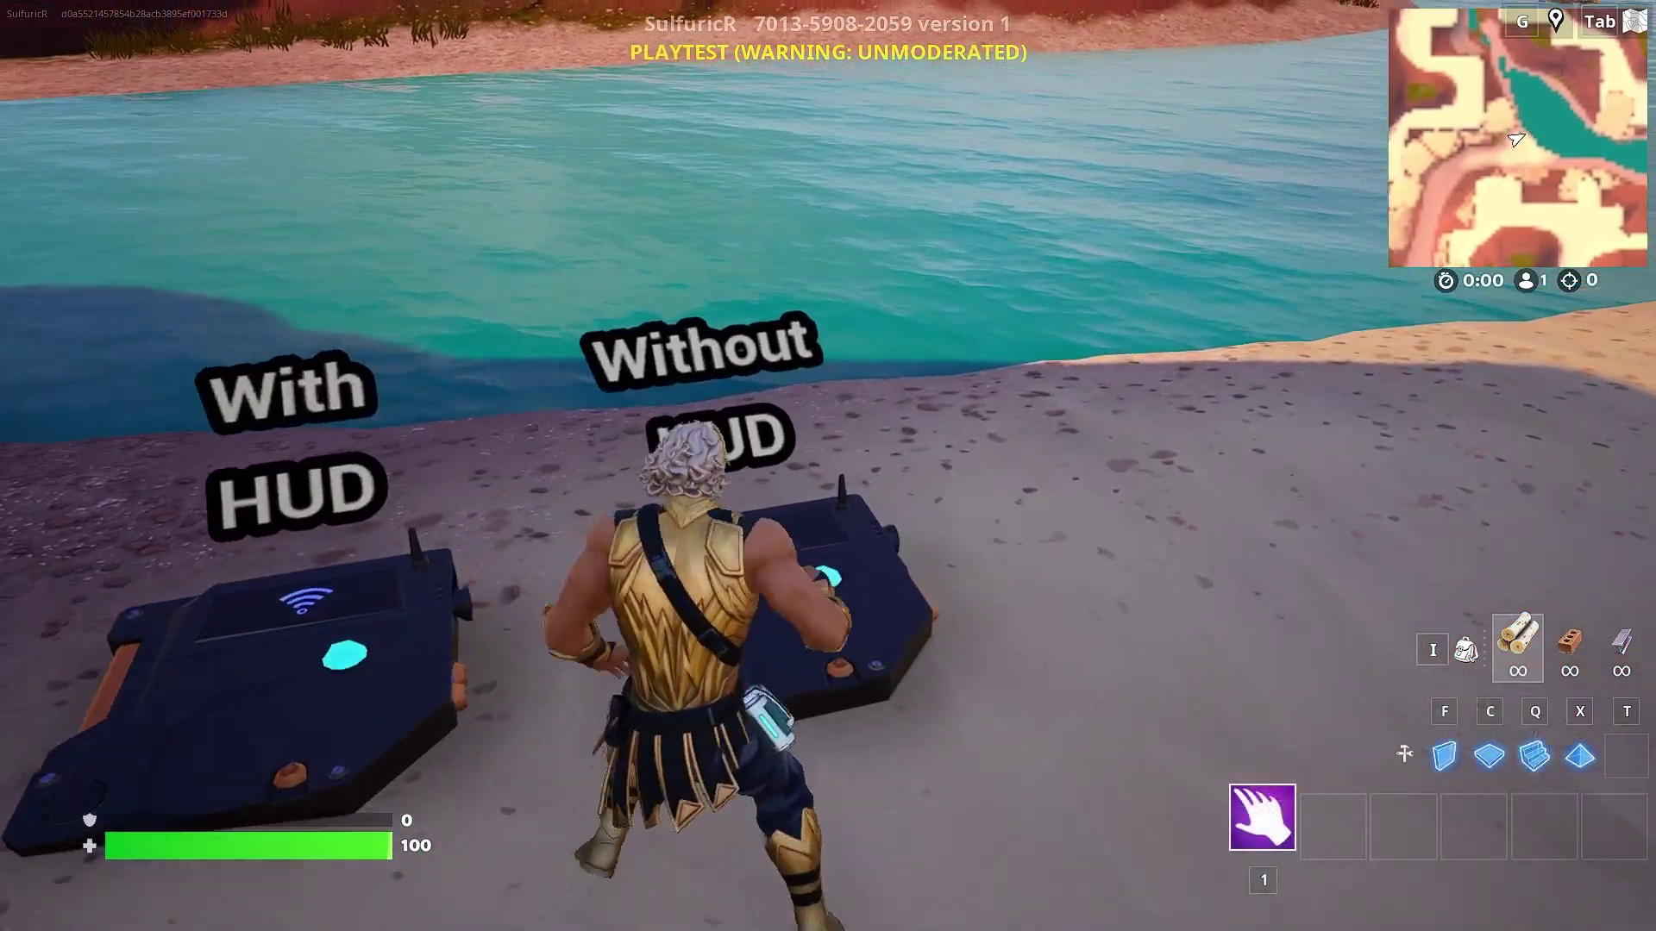